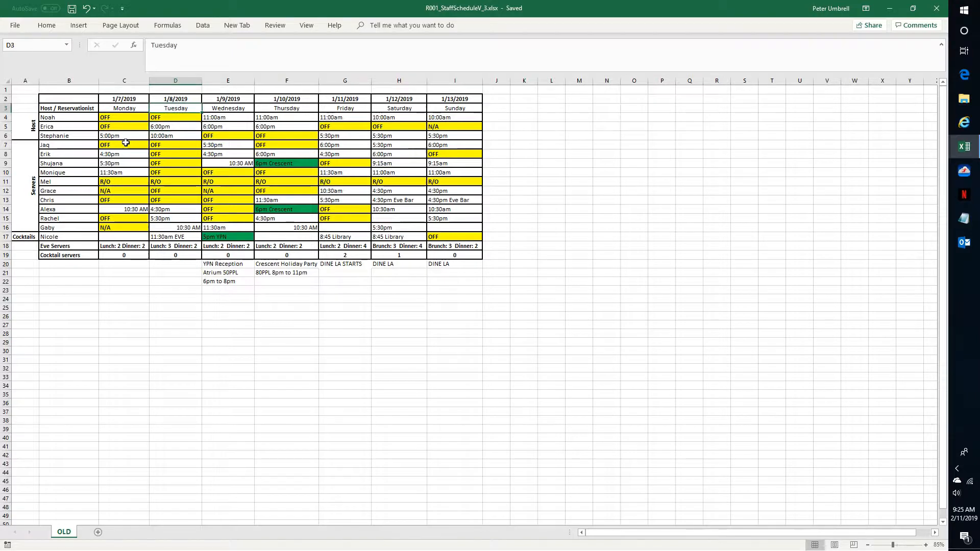
Select the date headers in row 2 and review each tab of the Format Cells dialog.
key(Left)
key(Up)
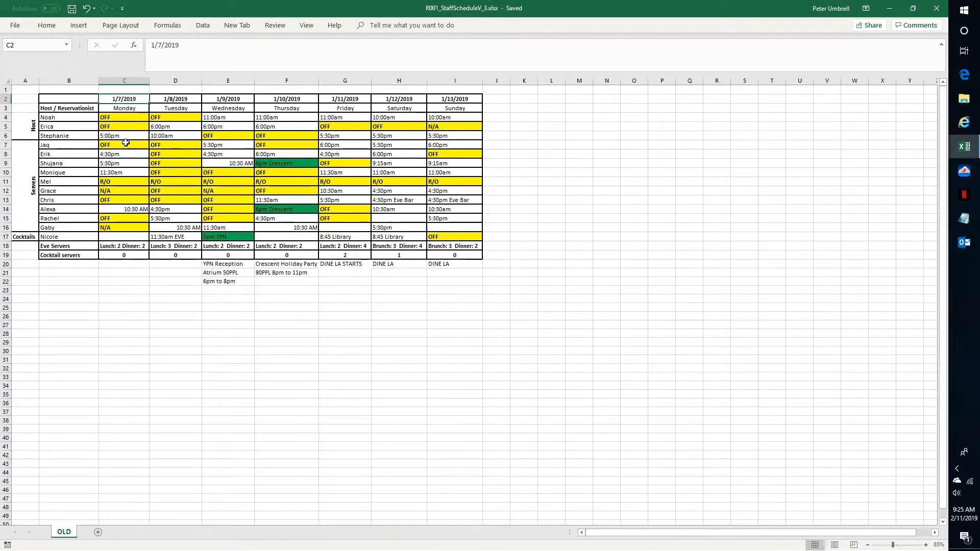
key(shift+Right)
key(shift+Right)
key(shift+Right)
key(shift+Right)
key(shift+Right)
key(shift+Right)
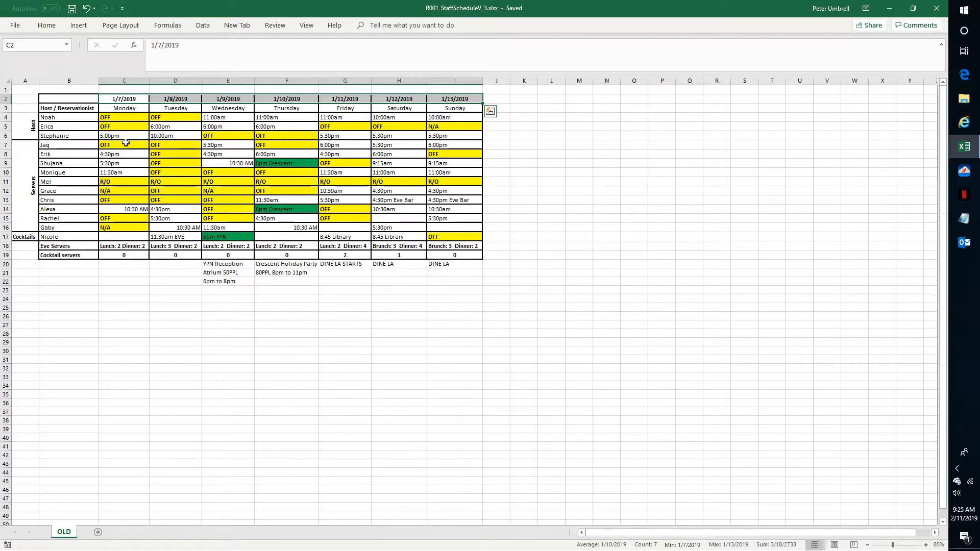
key(alt)
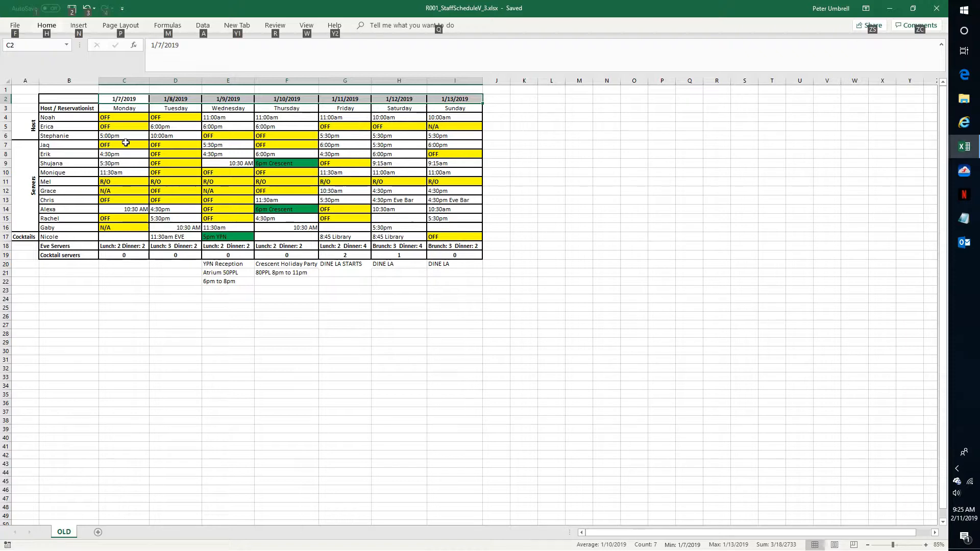
key(h)
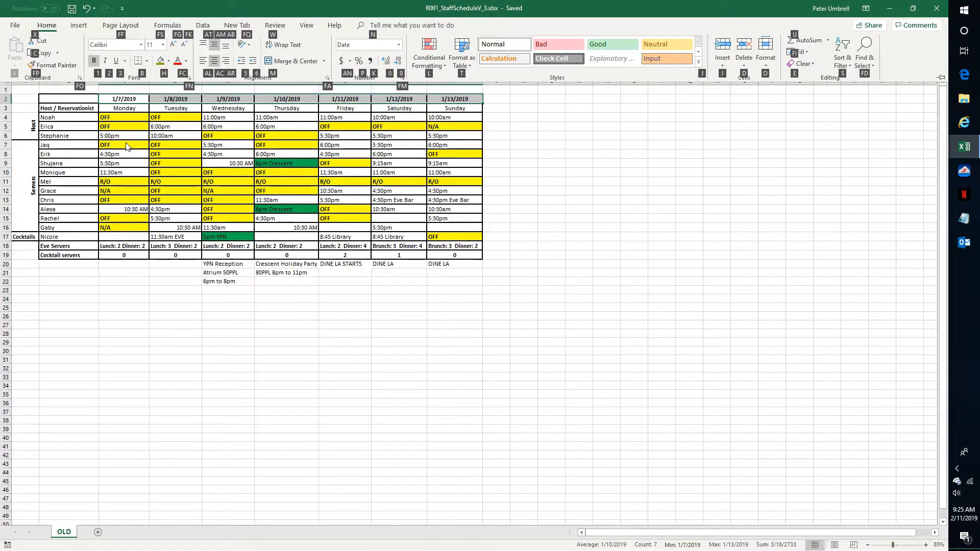
key(f)
key(m)
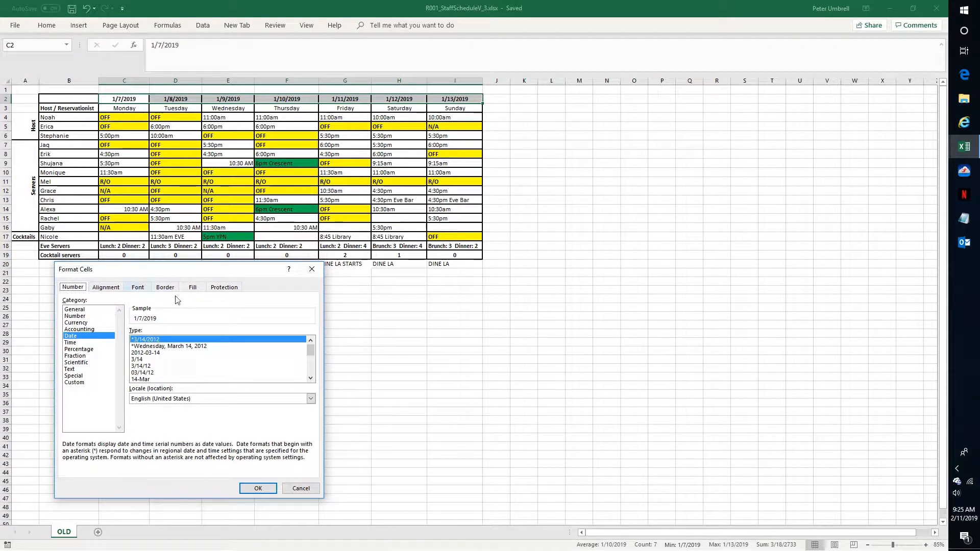
key(ctrl+Tab)
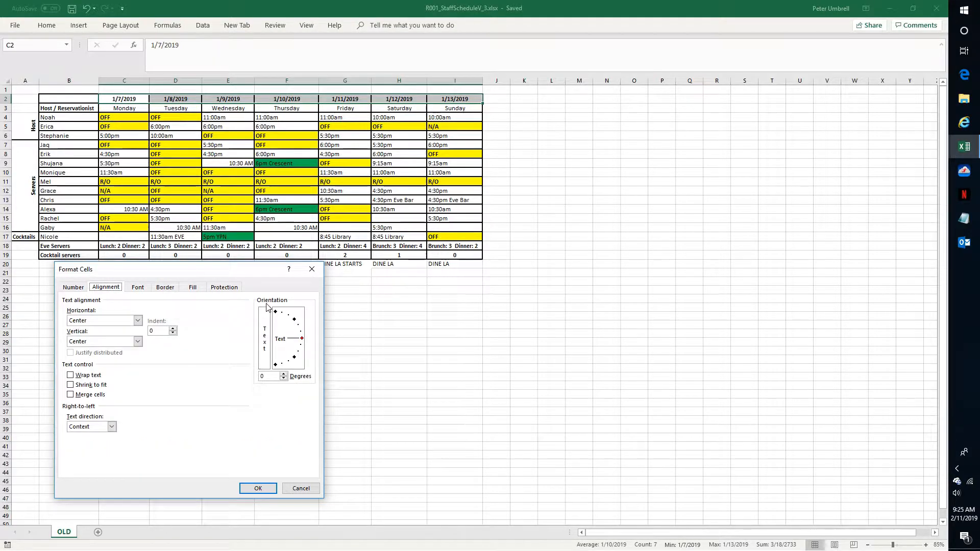
key(ctrl+Tab)
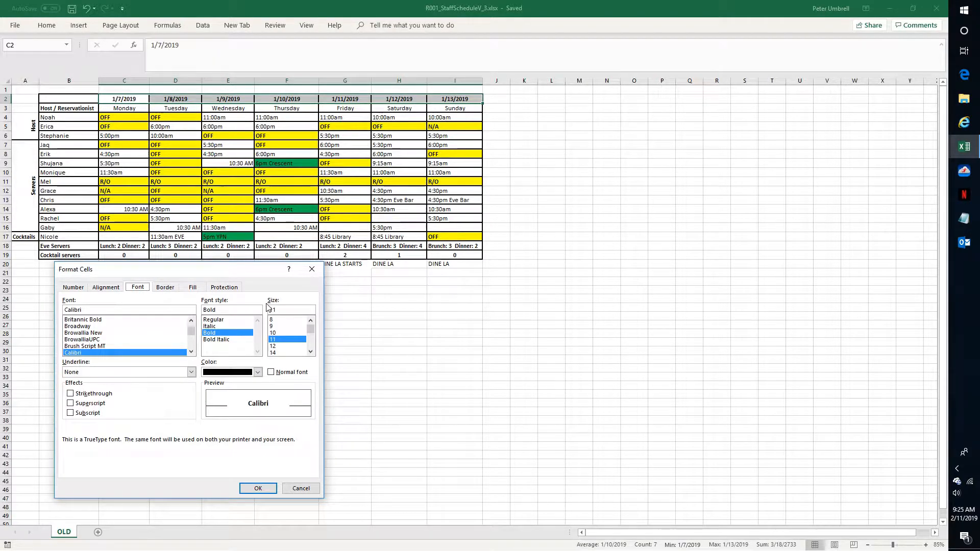
key(ctrl+Tab)
key(ctrl+Tab)
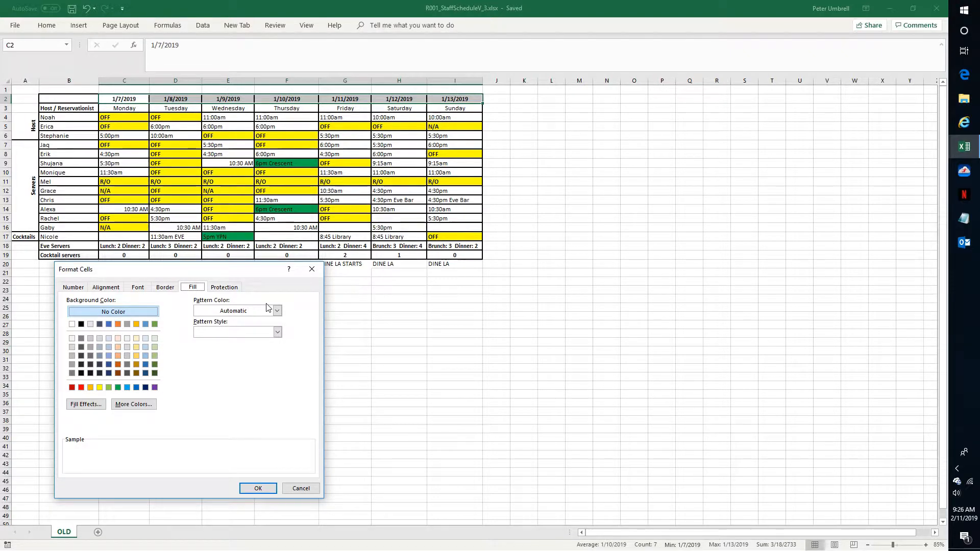
key(ctrl+Tab)
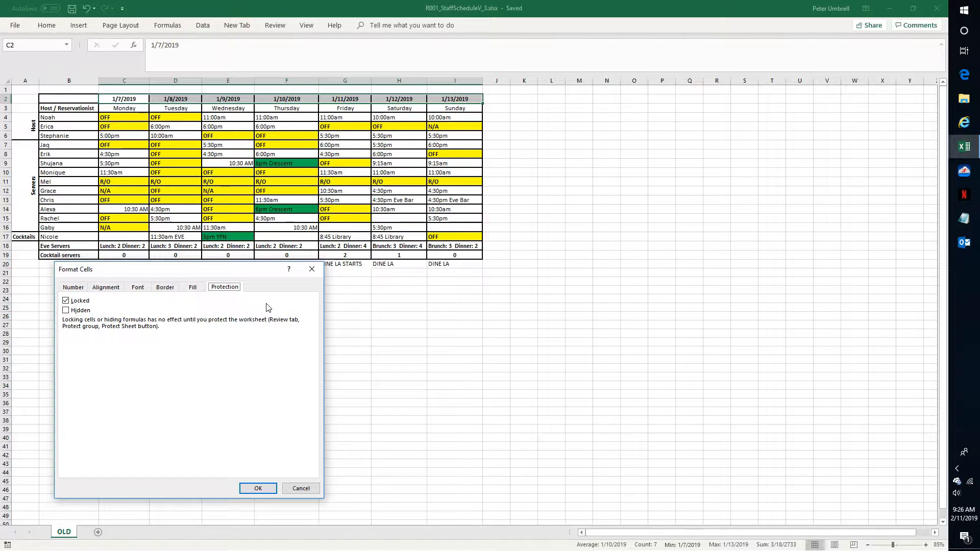
key(ctrl+shift+Tab)
key(ctrl+shift+Tab)
key(ctrl+shift+Tab)
key(ctrl+Tab)
key(ctrl+Tab)
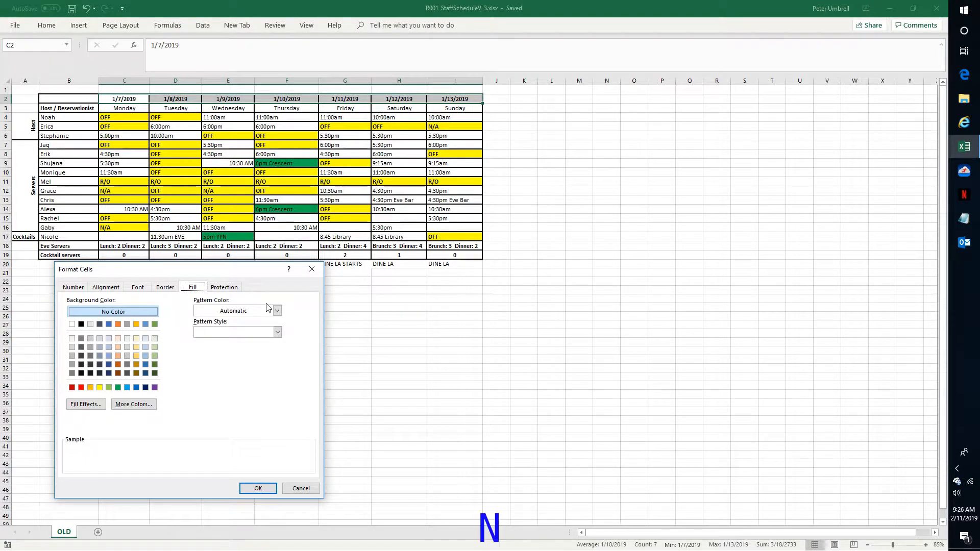
key(ctrl+Tab)
key(ctrl+Tab)
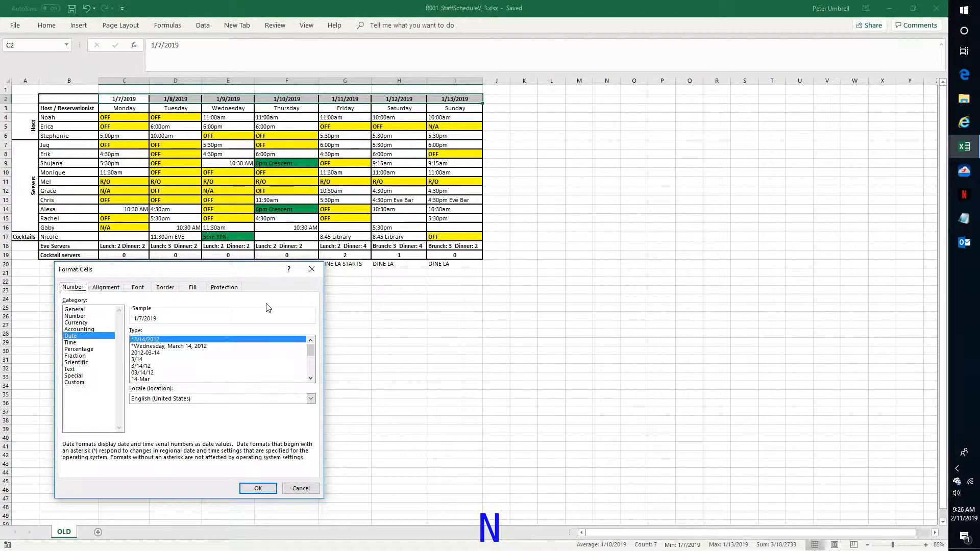
Apply the 3/14 month/day date format to the selected date headers.
key(Tab)
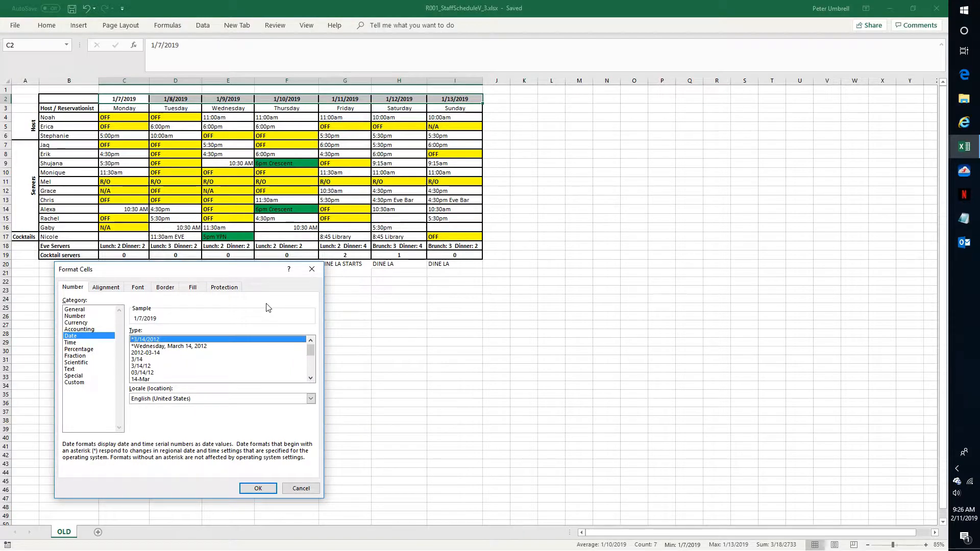
key(Down)
key(Down)
key(Down)
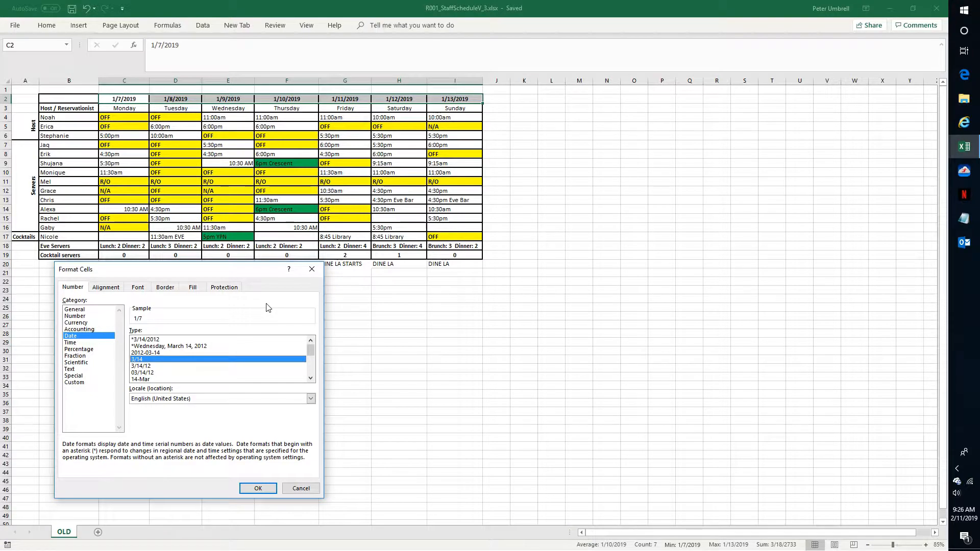
key(Return)
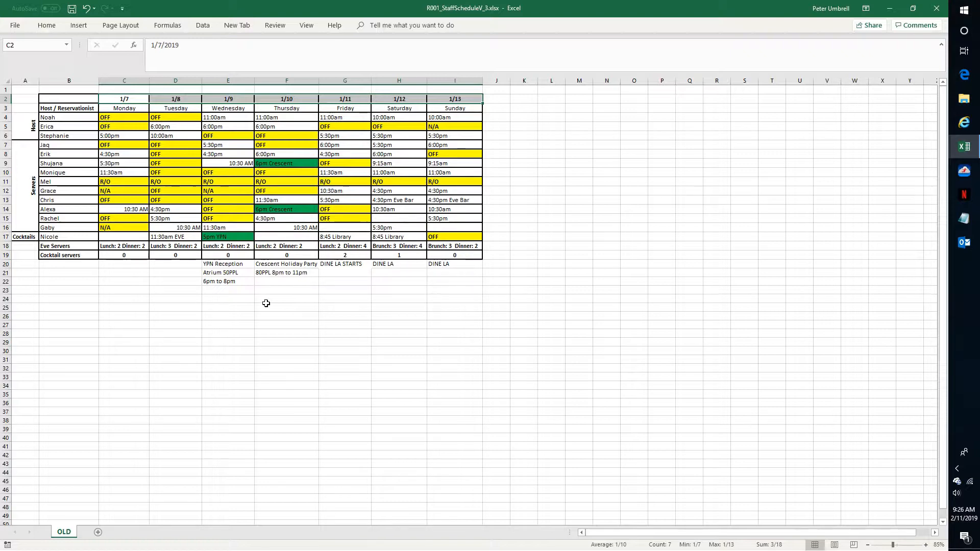
Enter MON as the first day name and fill the abbreviated day names across through Sunday.
key(Down)
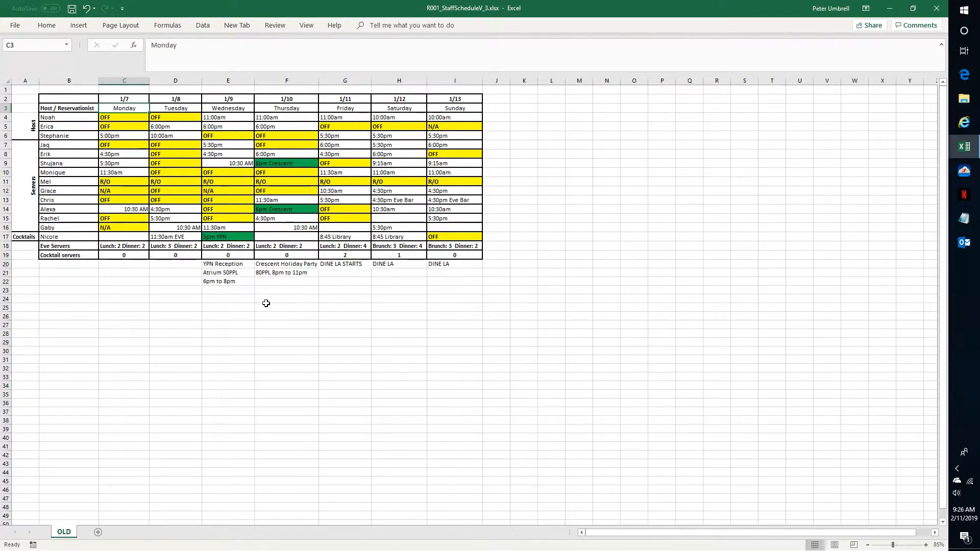
text(MON)
key(Return)
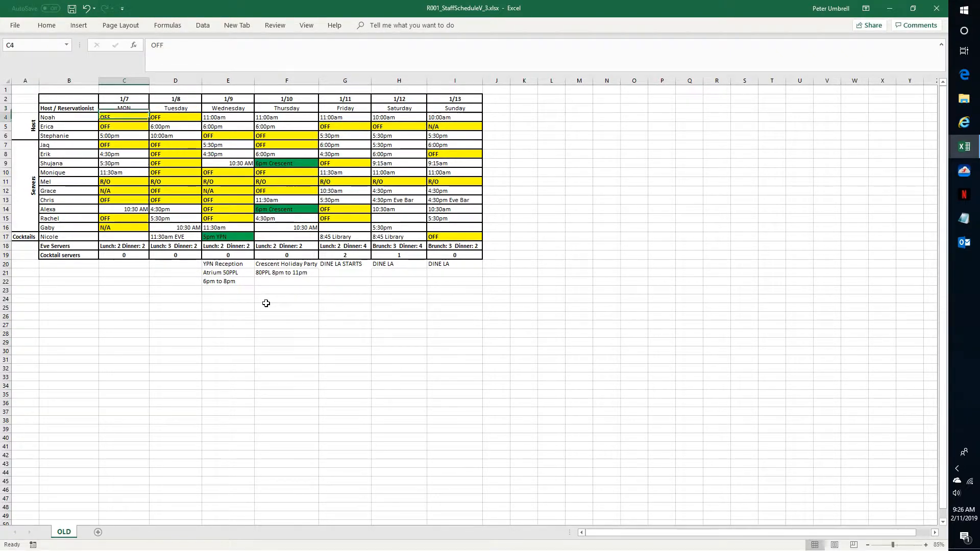
key(Up)
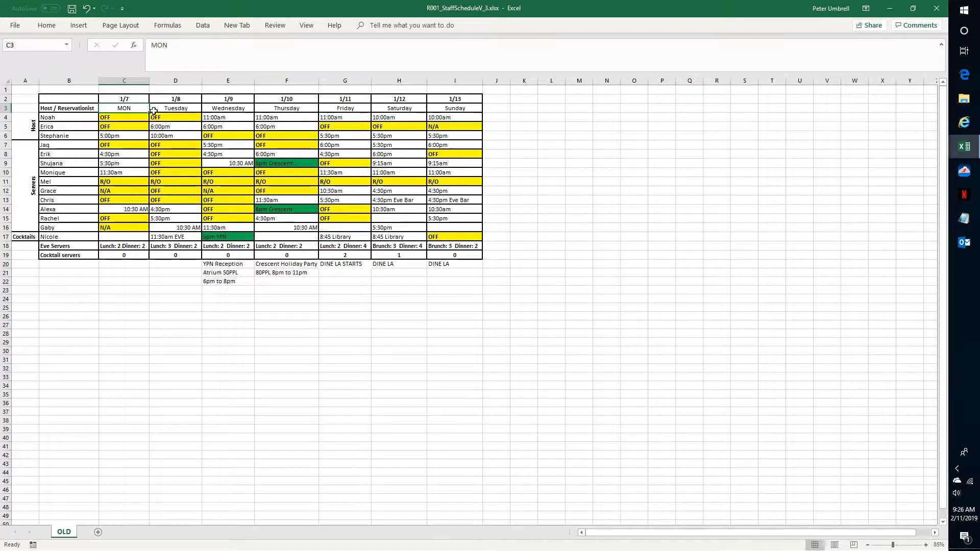
drag(149, 113, 470, 113)
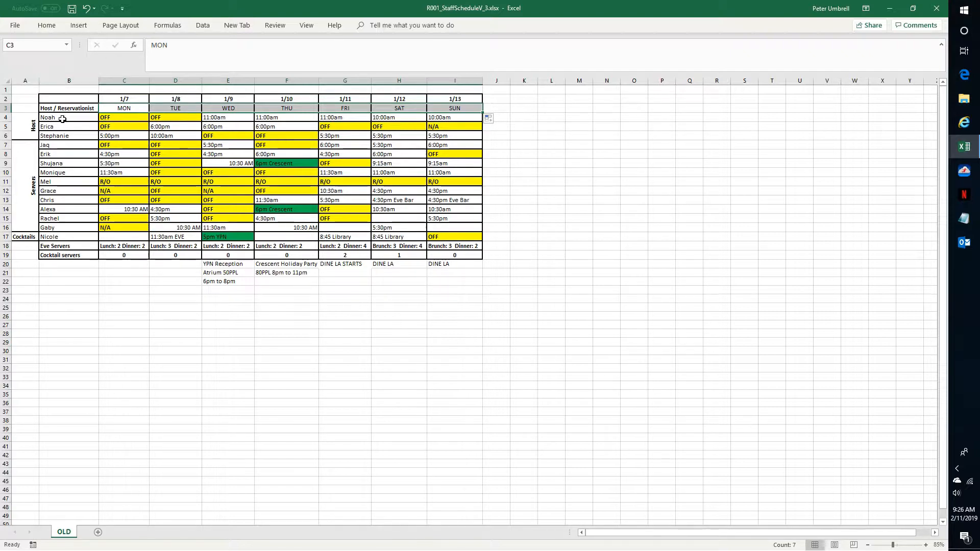
Select the staff names from Noah to Nicole and increase their indent.
drag(63, 119, 58, 218)
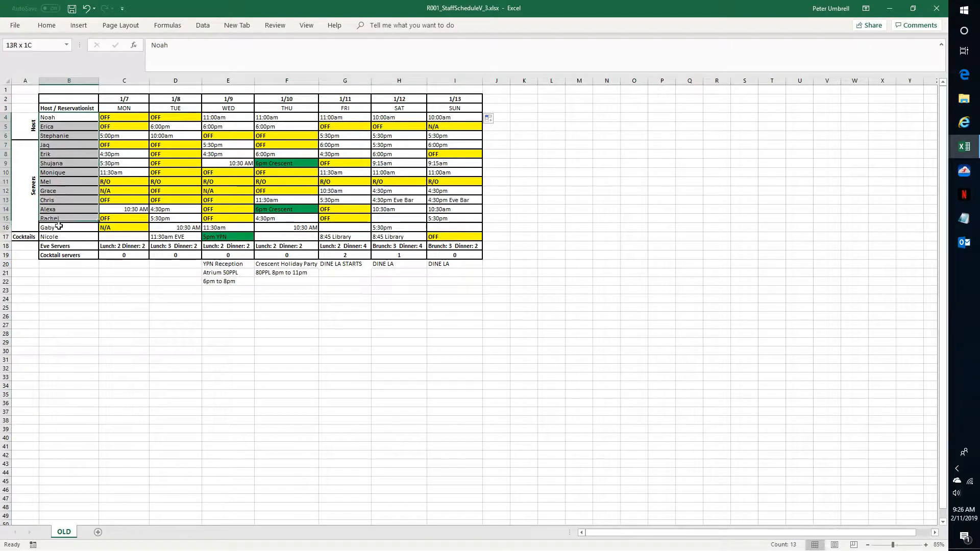
click(69, 120)
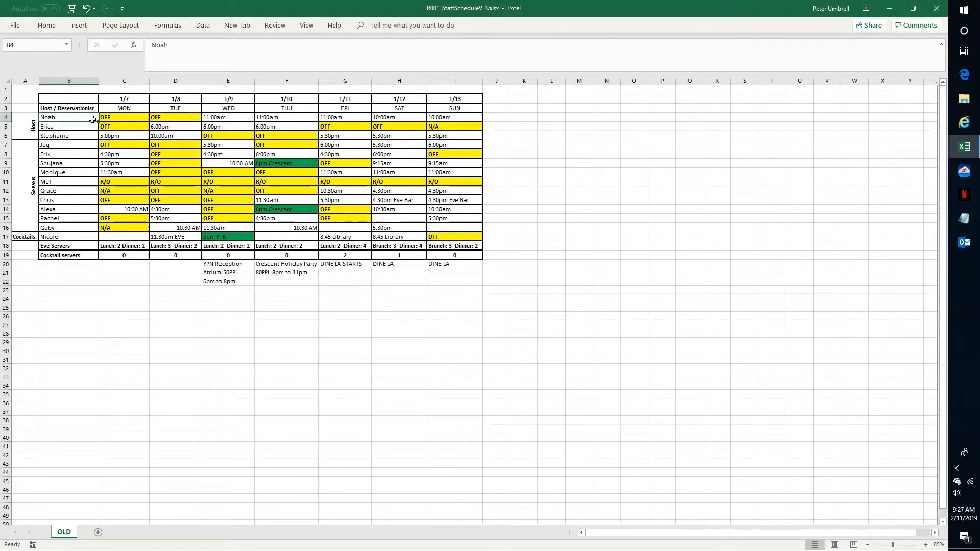
key(ctrl+shift+Down)
key(ctrl+shift+Down)
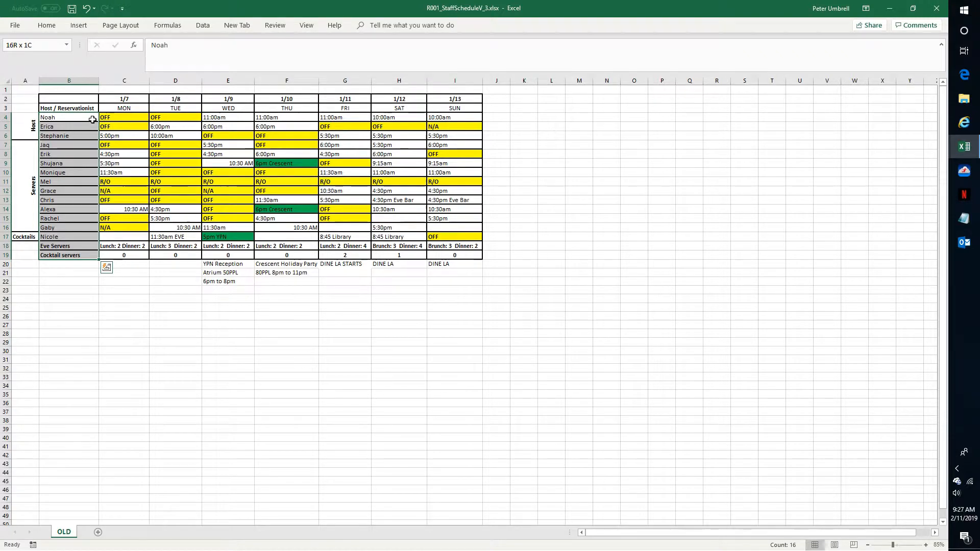
key(shift+Up)
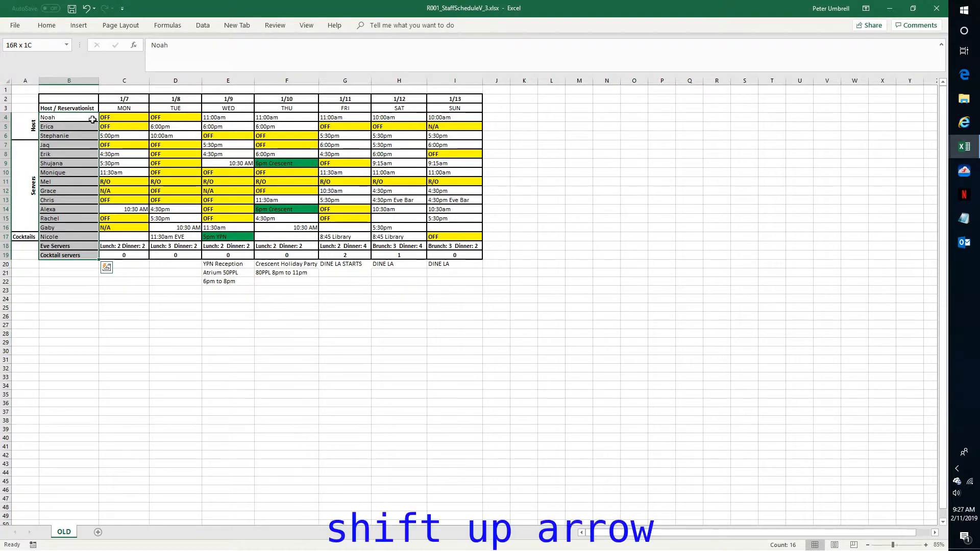
key(shift+Up)
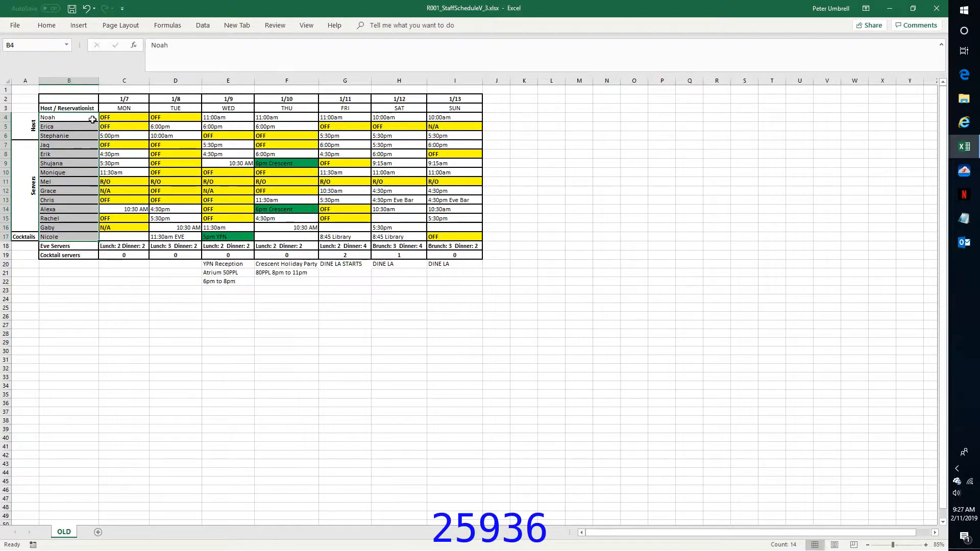
key(alt+h)
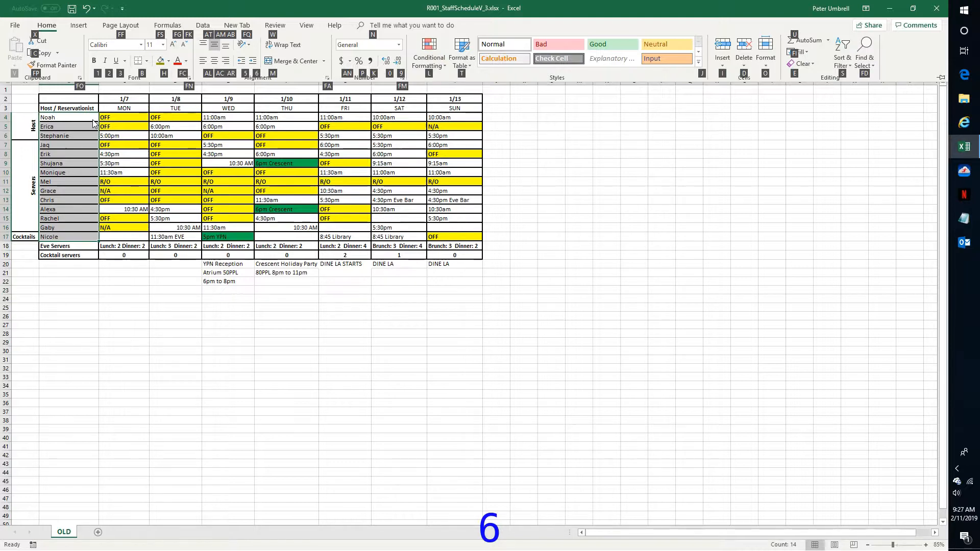
key(6)
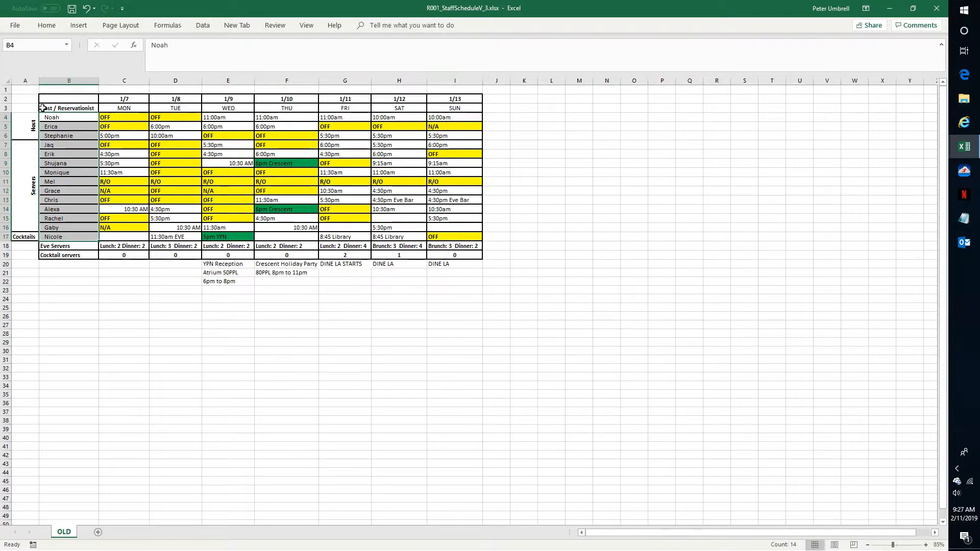
Select the schedule block C2:I22 and toggle its center alignment.
click(116, 98)
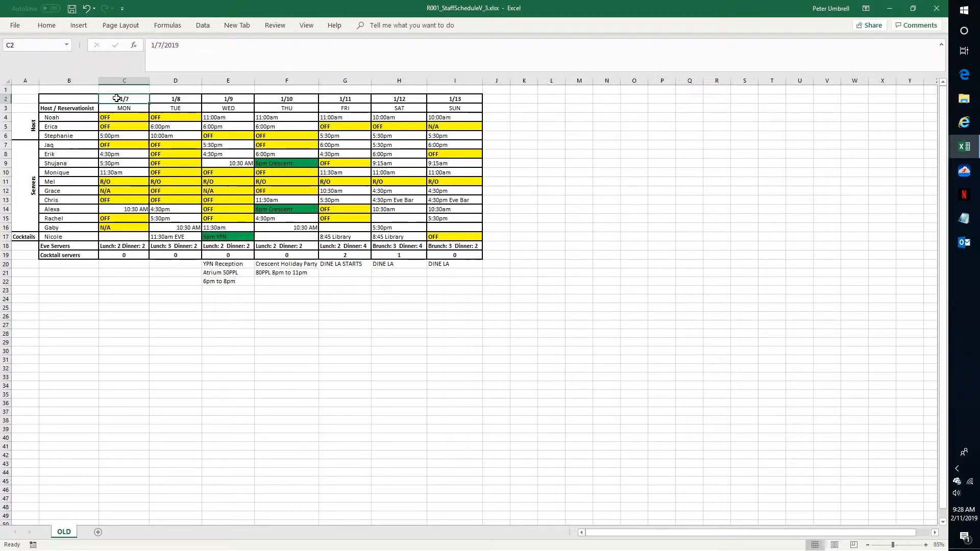
key(shift+Down)
key(shift+Down)
key(shift+Down)
key(shift+Down)
key(shift+Down)
key(shift+Down)
key(shift+Down)
key(shift+Down)
key(shift+Down)
key(shift+Down)
key(shift+Down)
key(shift+Down)
key(shift+Down)
key(shift+Down)
key(shift+Down)
key(shift+Down)
key(shift+Down)
key(shift+Down)
key(shift+Down)
key(shift+Down)
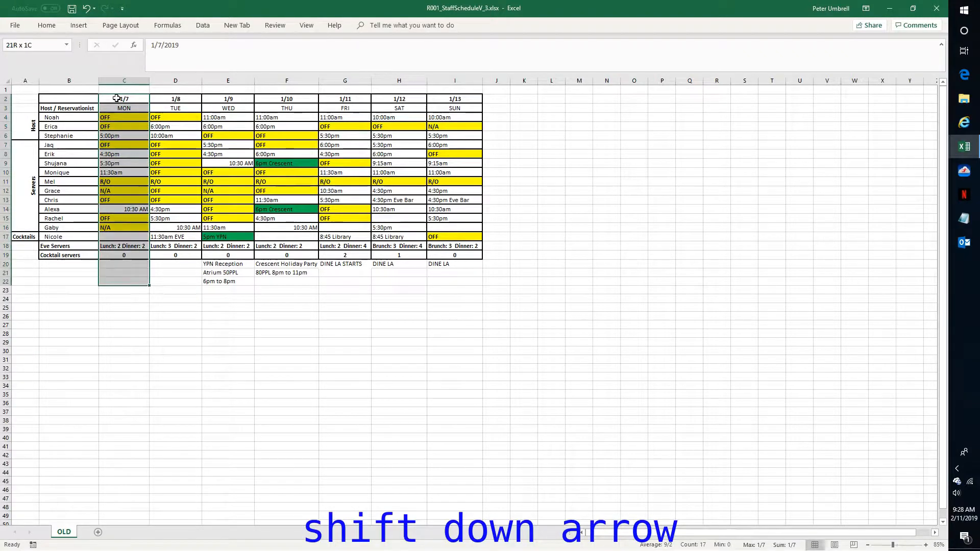
key(shift+Right)
key(shift+Right)
key(shift+Right)
key(shift+Right)
key(shift+Right)
key(shift+Right)
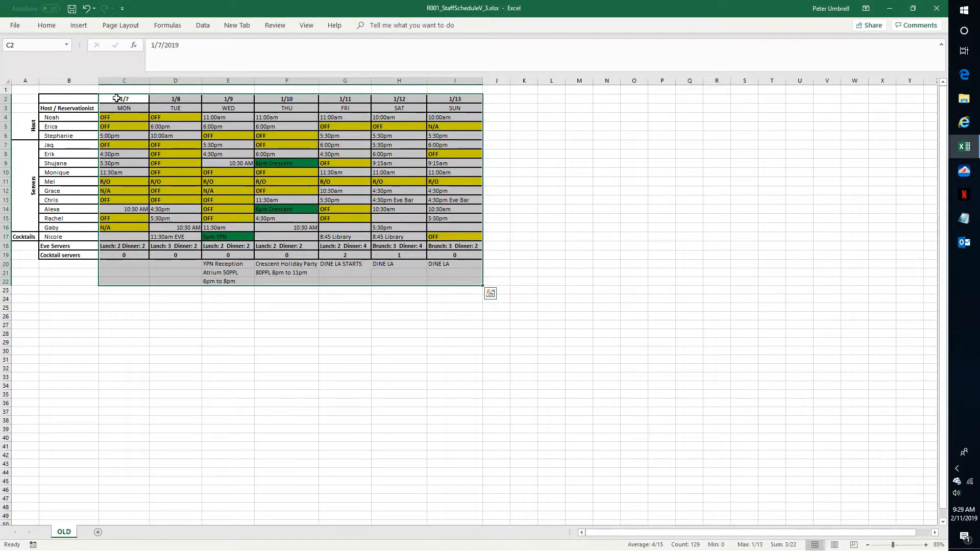
key(alt+h)
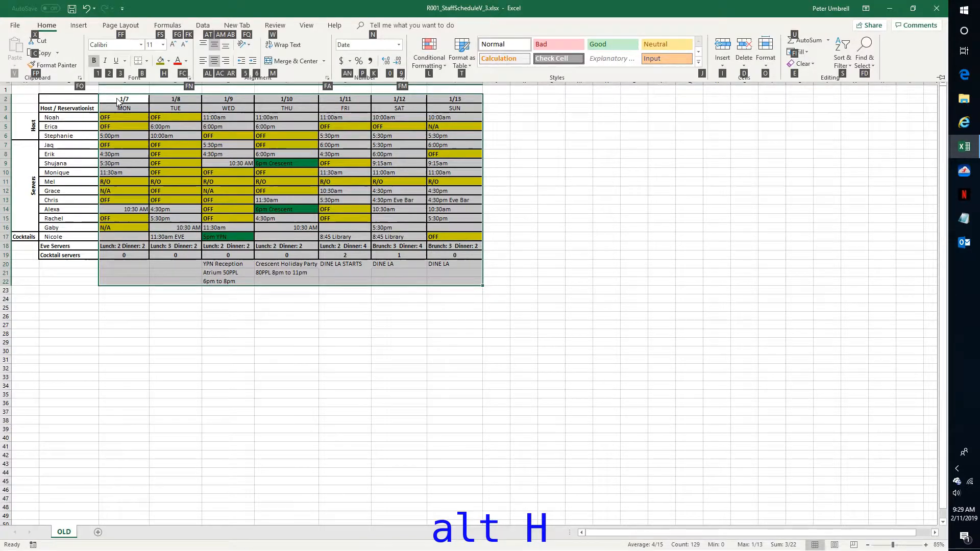
key(a)
key(c)
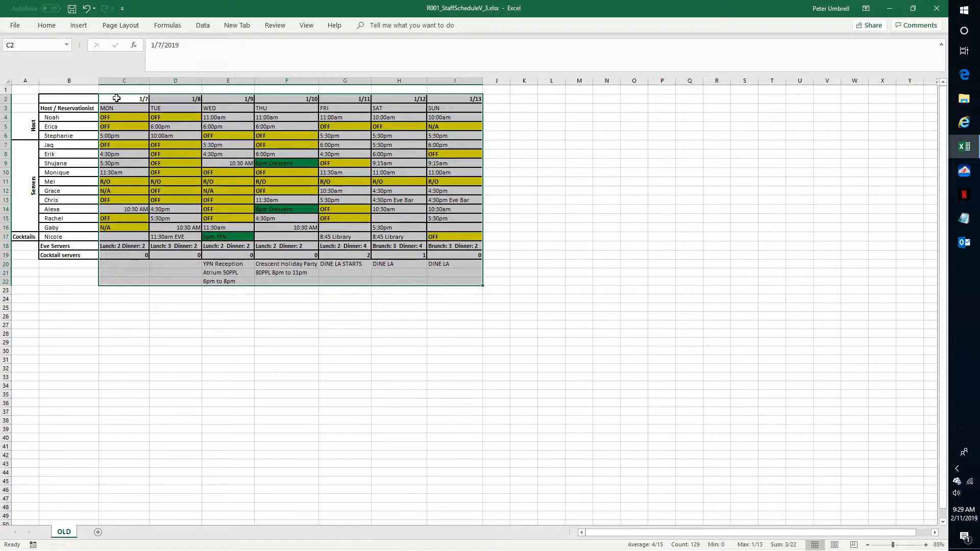
Center-align the contents of all the selected schedule cells.
key(alt+h)
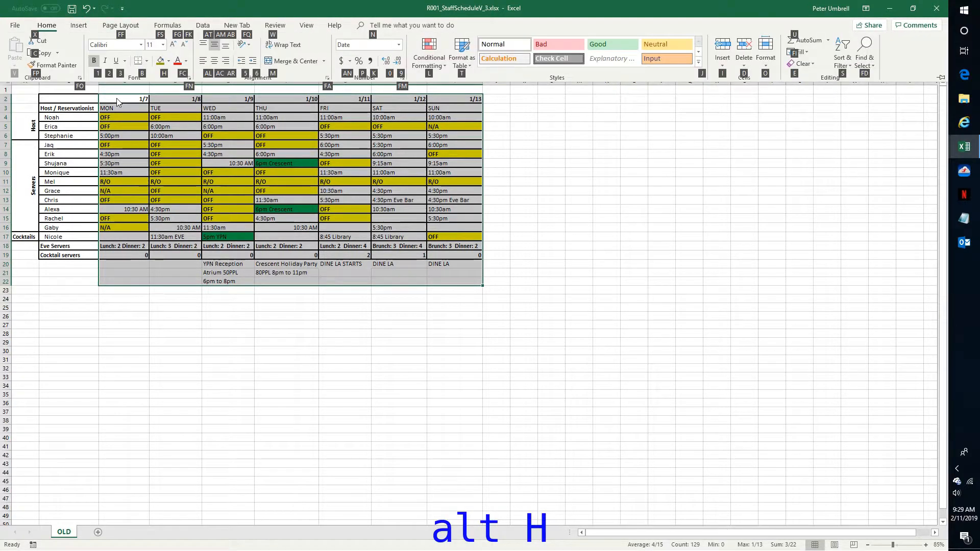
key(a)
key(c)
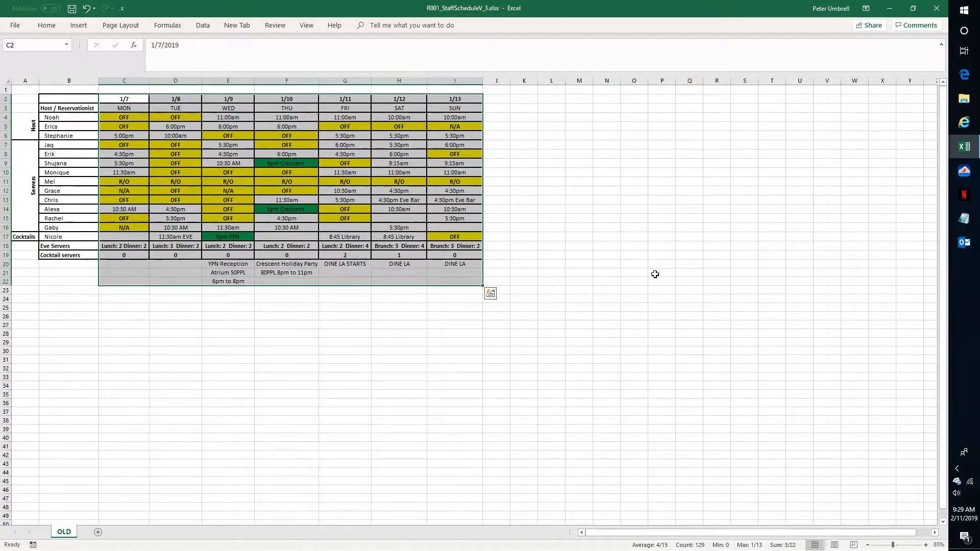
Remove the fill color from the selected schedule cells.
key(alt+h)
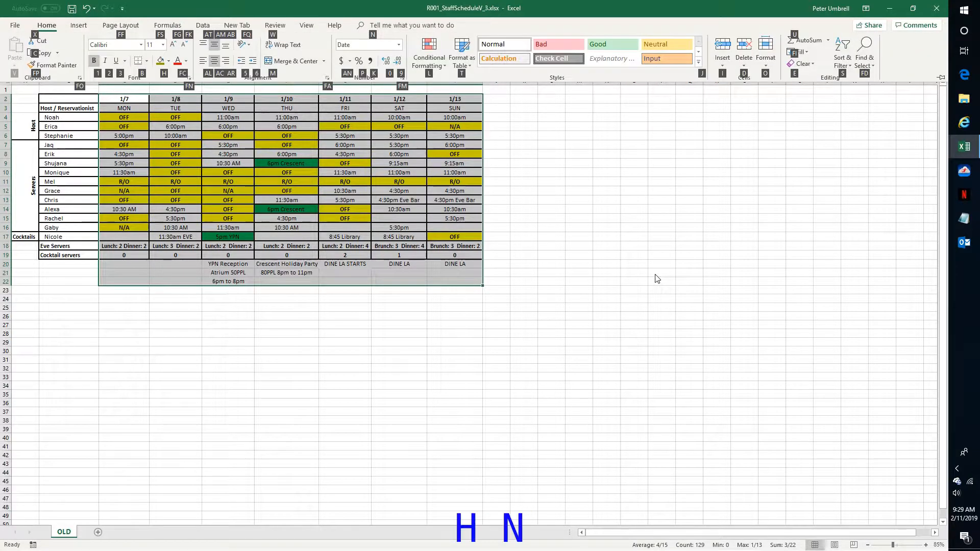
key(h)
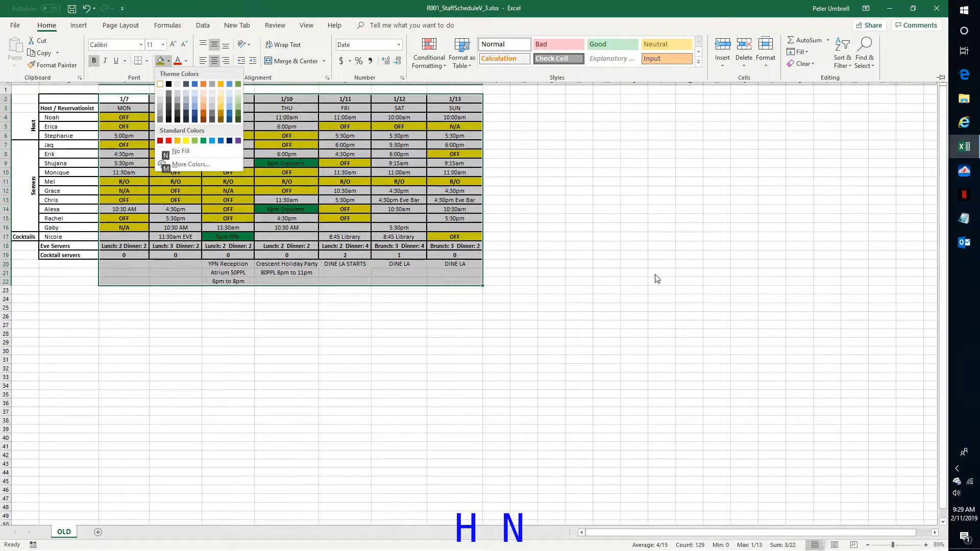
key(n)
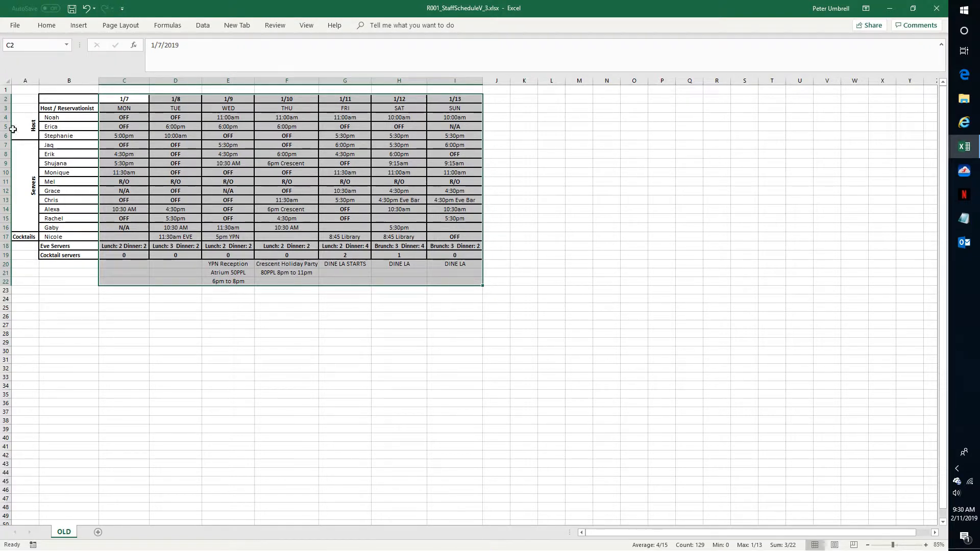
Enter "Pos." in cell A3 and replace the B3 heading with "Staff".
click(20, 108)
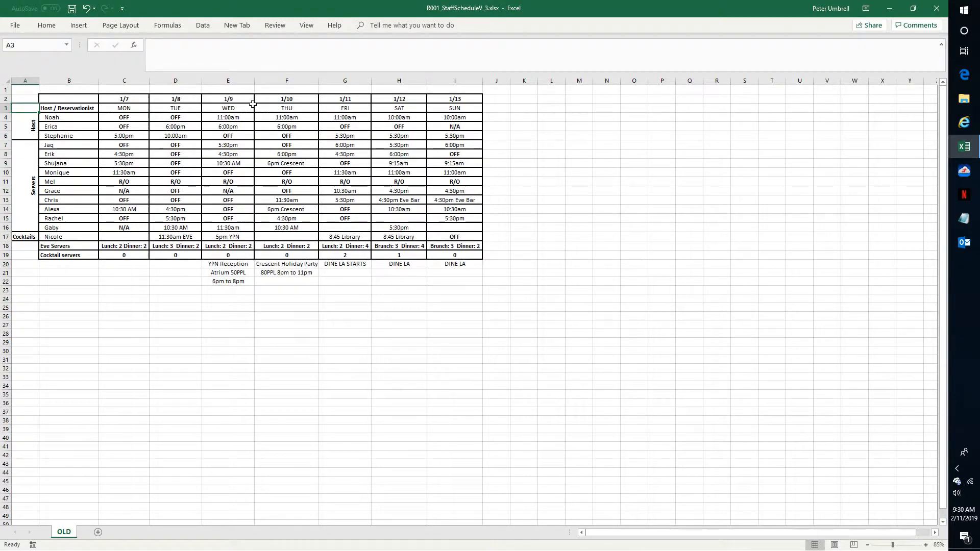
text(Pos.)
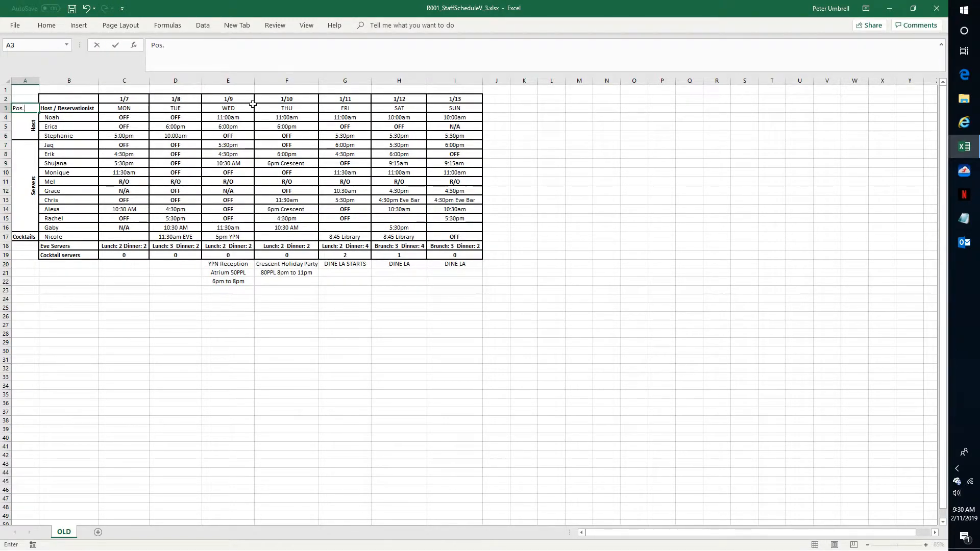
key(Tab)
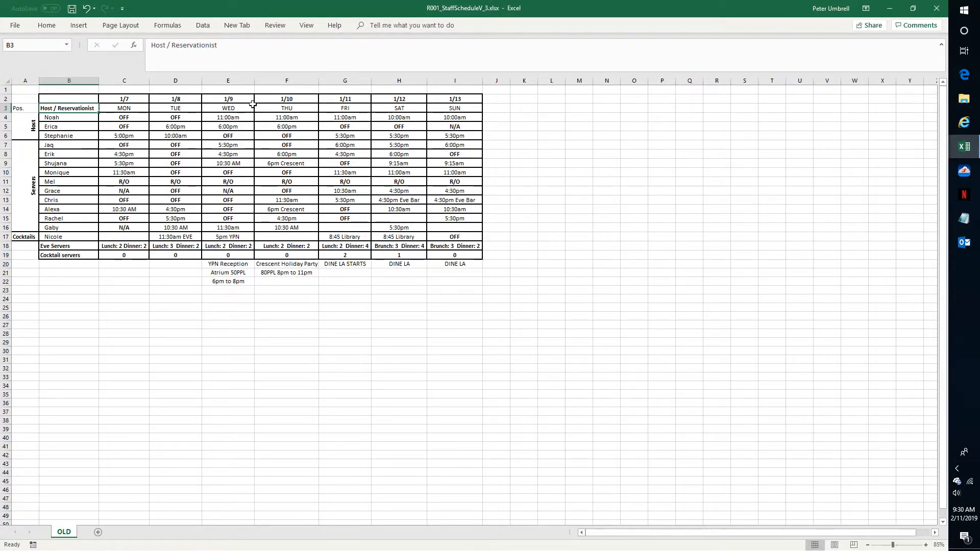
text(Staff)
key(Return)
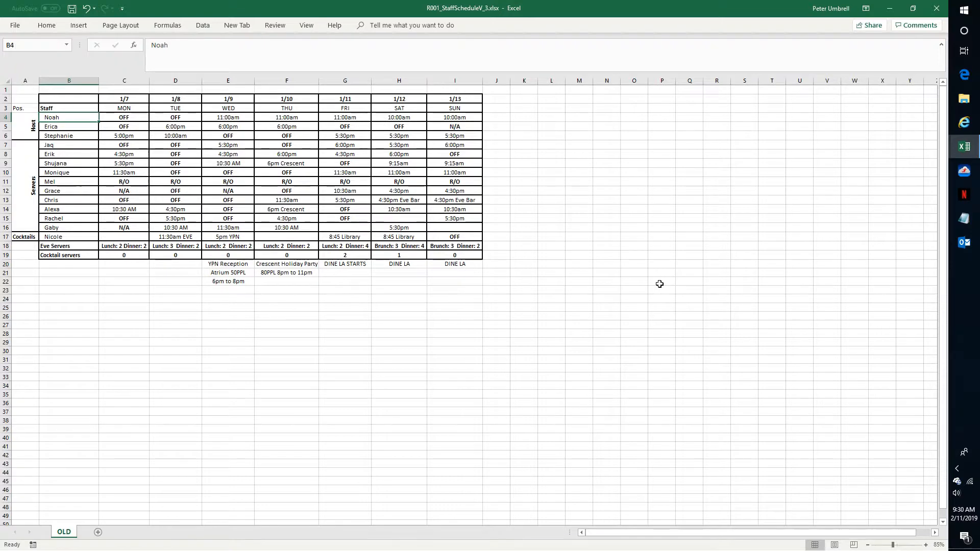
Select the header row A3:I3 and fill it with a dark gray theme color.
key(Left)
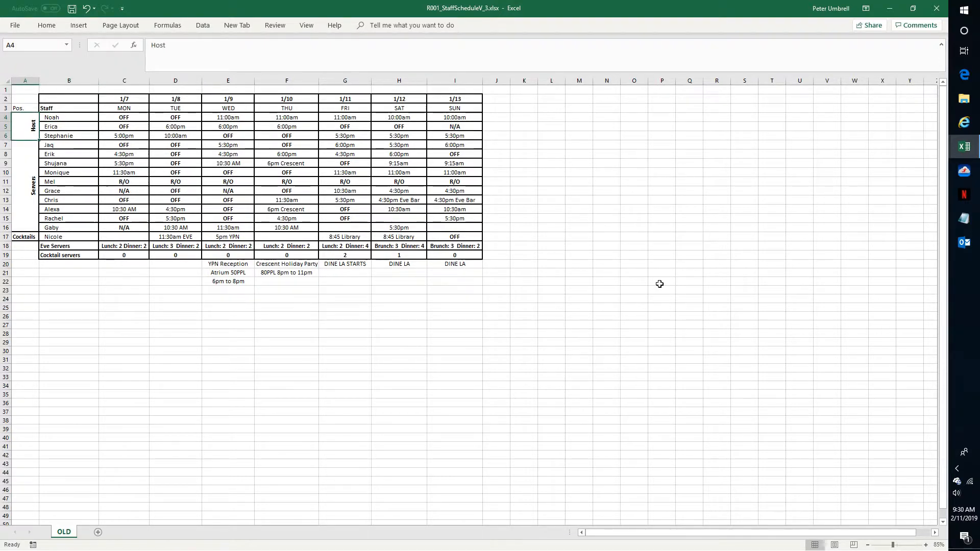
key(Up)
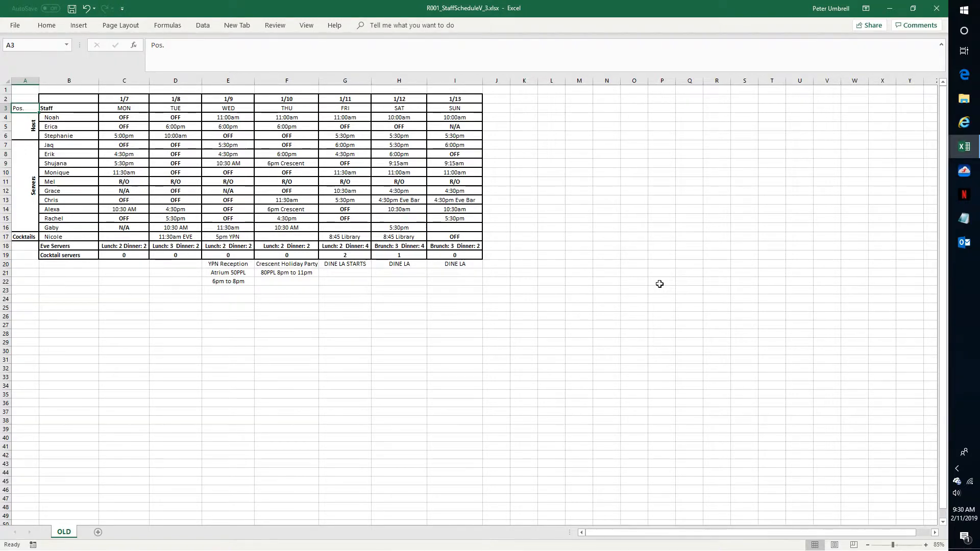
key(ctrl+shift+Right)
key(ctrl+shift+Left)
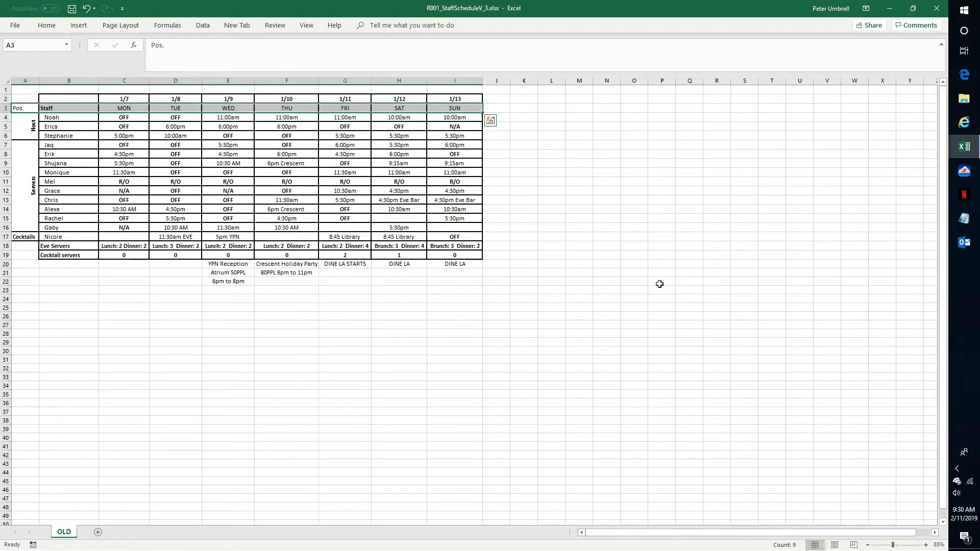
key(alt+h)
key(h)
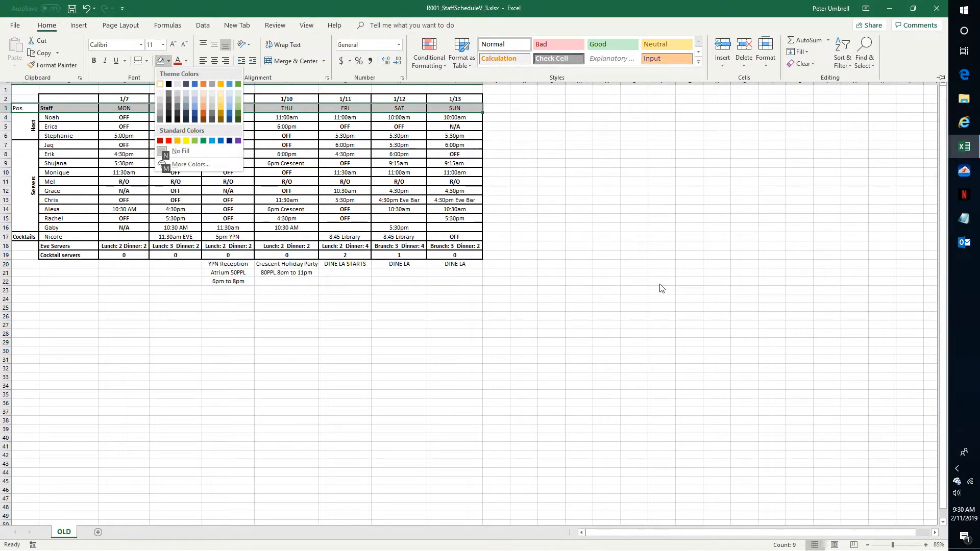
key(Down)
key(Down)
key(Down)
key(Down)
key(Down)
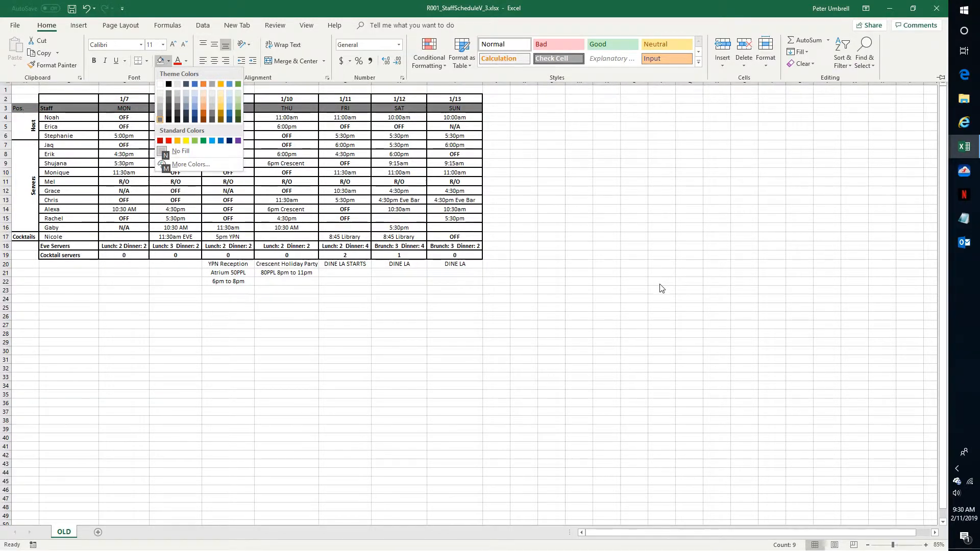
key(Return)
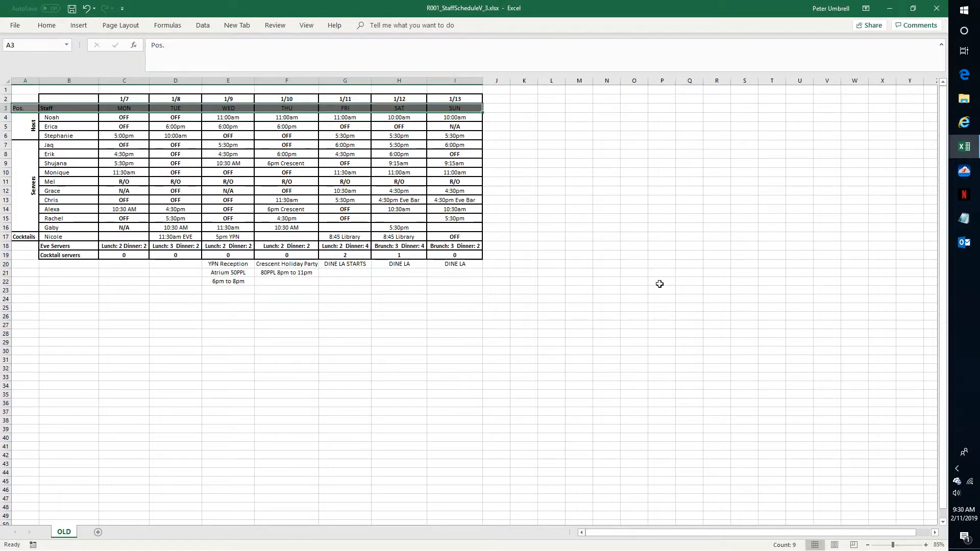
Select the position labels A3:A17 and repeat the dark gray fill on them.
key(Left)
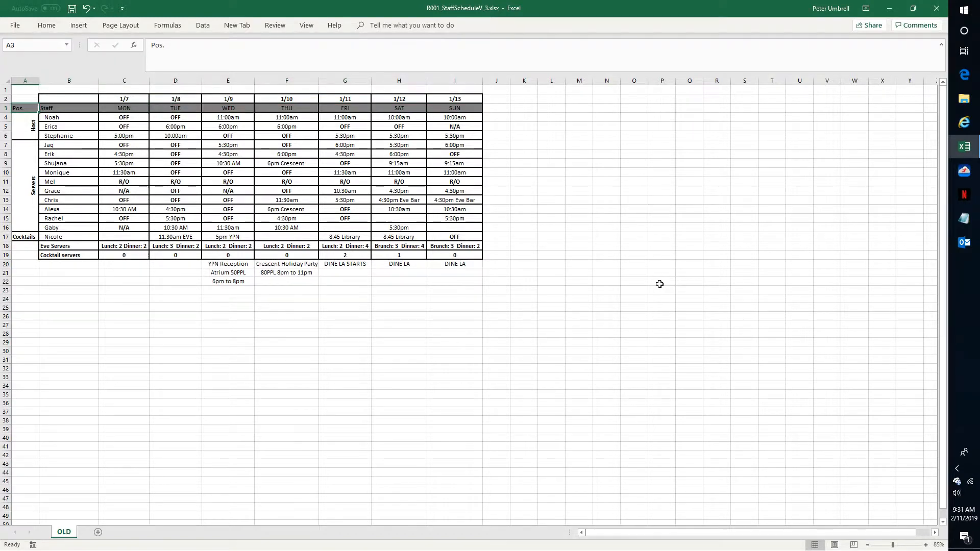
key(shift+Down)
key(shift+Down)
key(shift+Down)
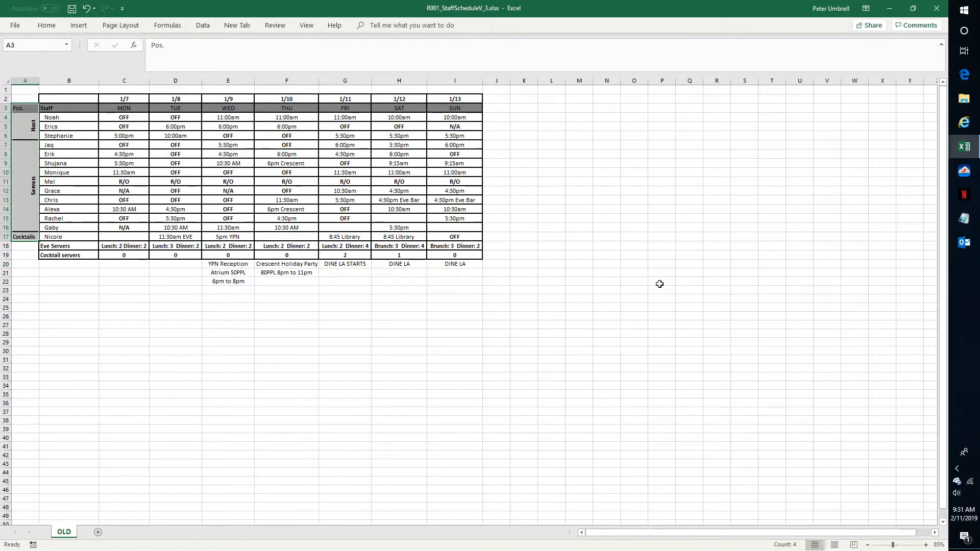
key(ctrl+y)
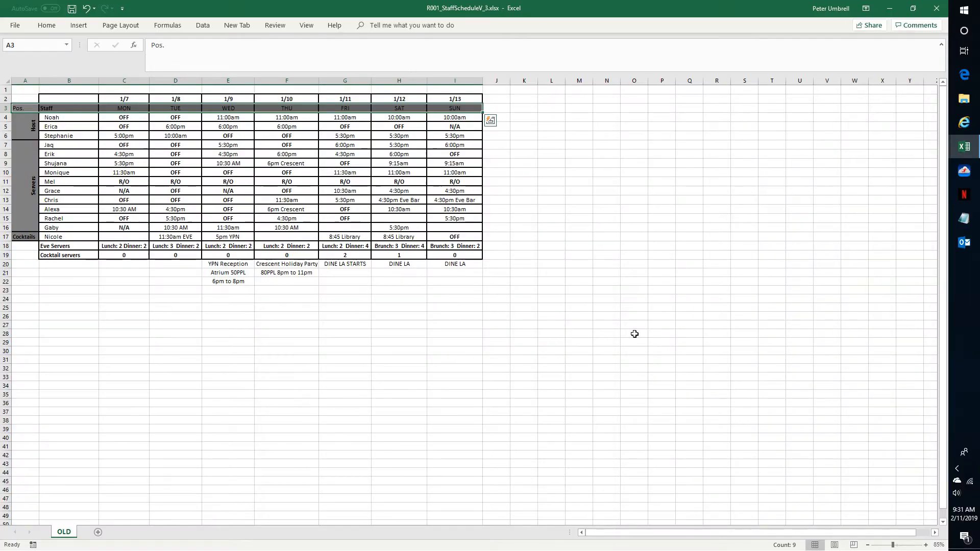
Select the header row A3:I3 and set its font color to white.
key(ctrl+shift+Left)
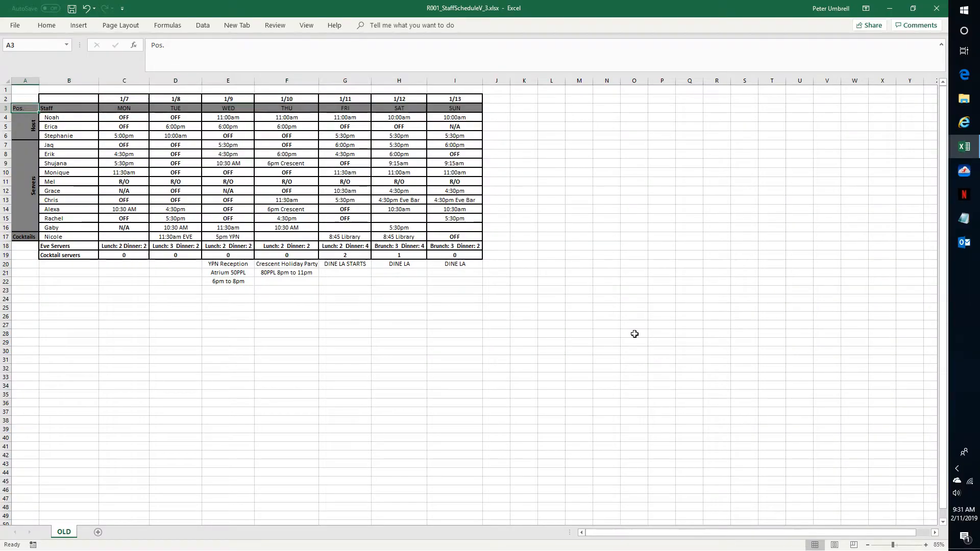
key(ctrl+shift+Right)
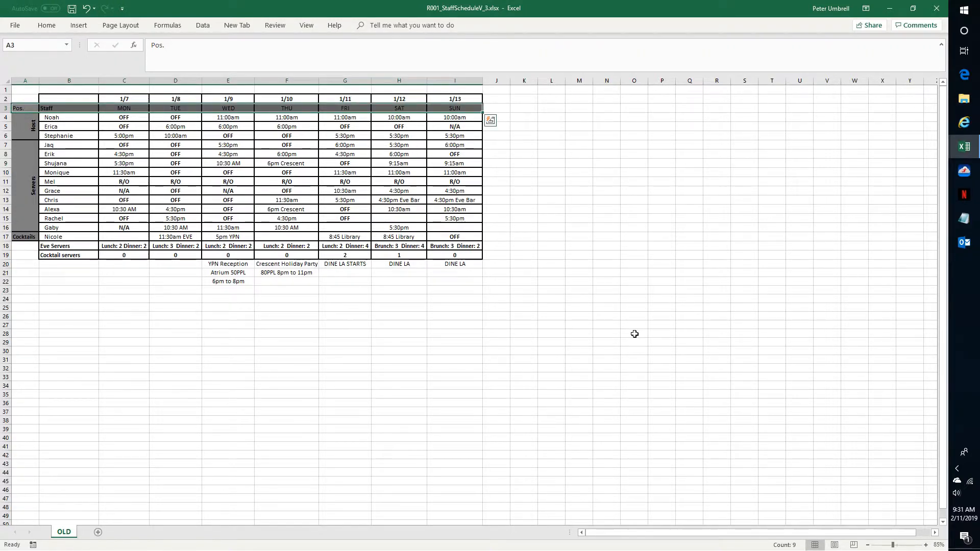
key(alt)
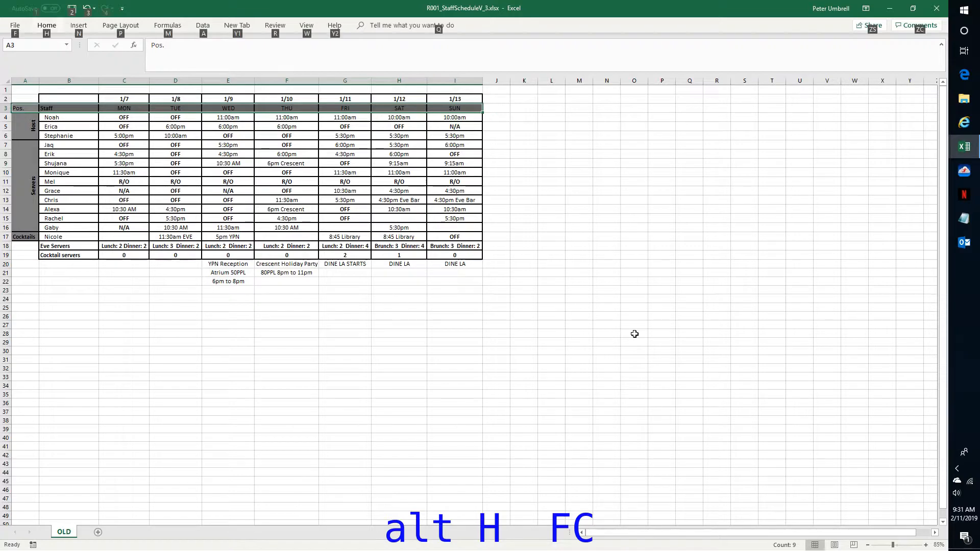
key(h)
key(f)
key(c)
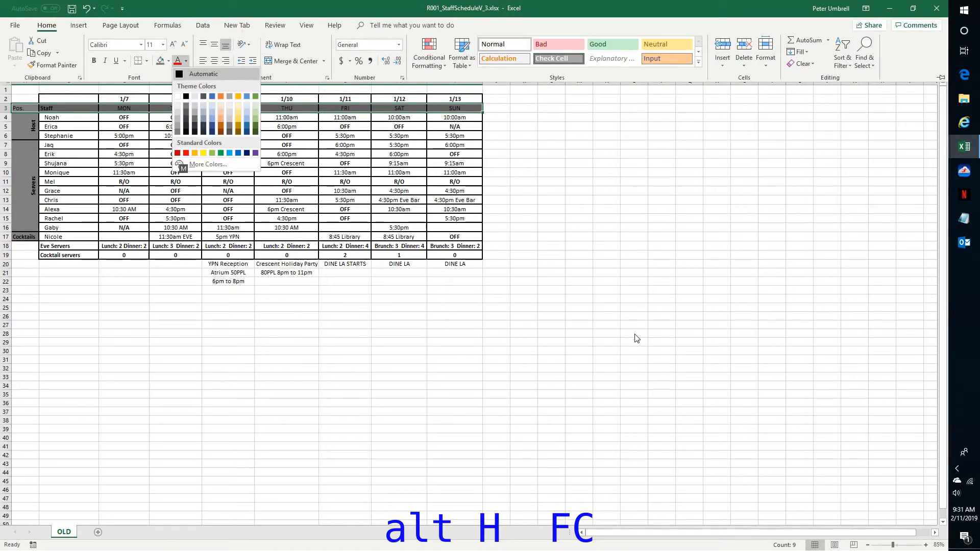
key(Down)
key(Up)
key(Up)
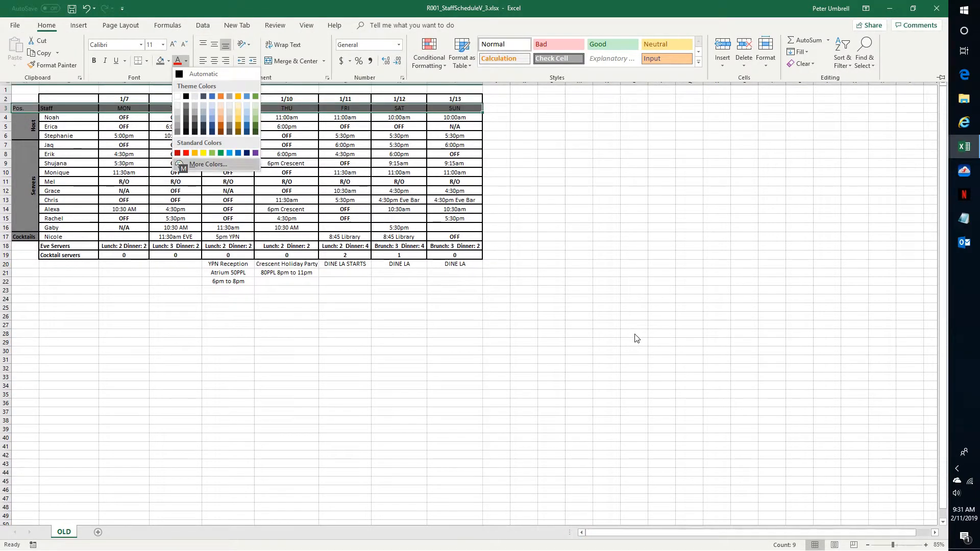
key(Up)
key(Up)
key(Up)
key(Up)
key(Up)
key(Up)
key(Left)
key(Left)
key(Left)
key(Up)
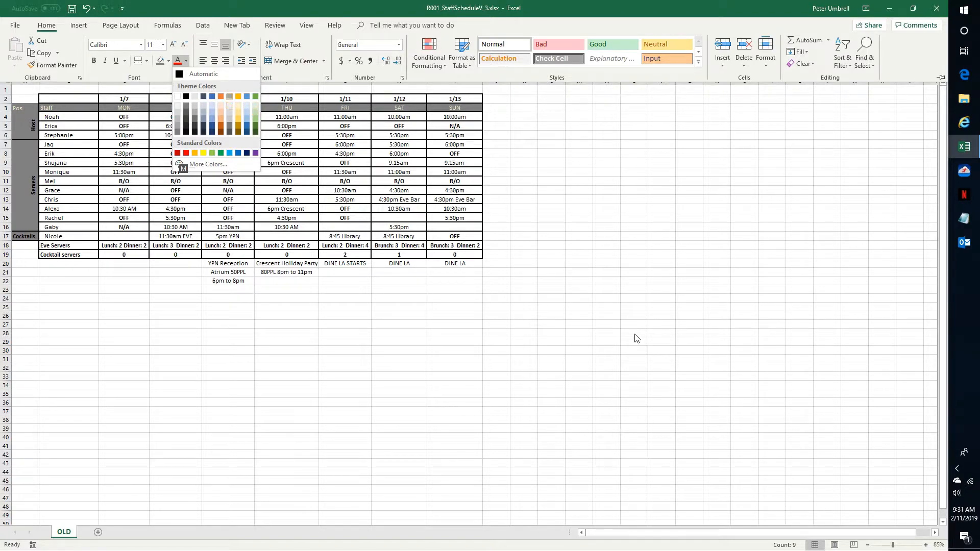
key(Left)
key(Left)
key(Left)
key(Left)
key(Left)
key(Left)
key(Return)
Select the position labels A3:A17 and repeat the white font color on them.
key(Left)
key(shift+Down)
key(shift+Down)
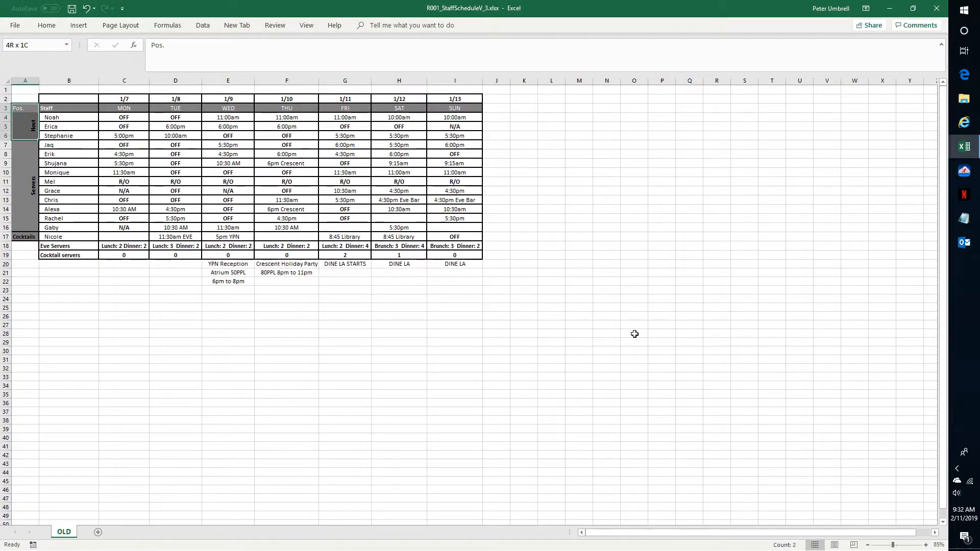
key(shift+Down)
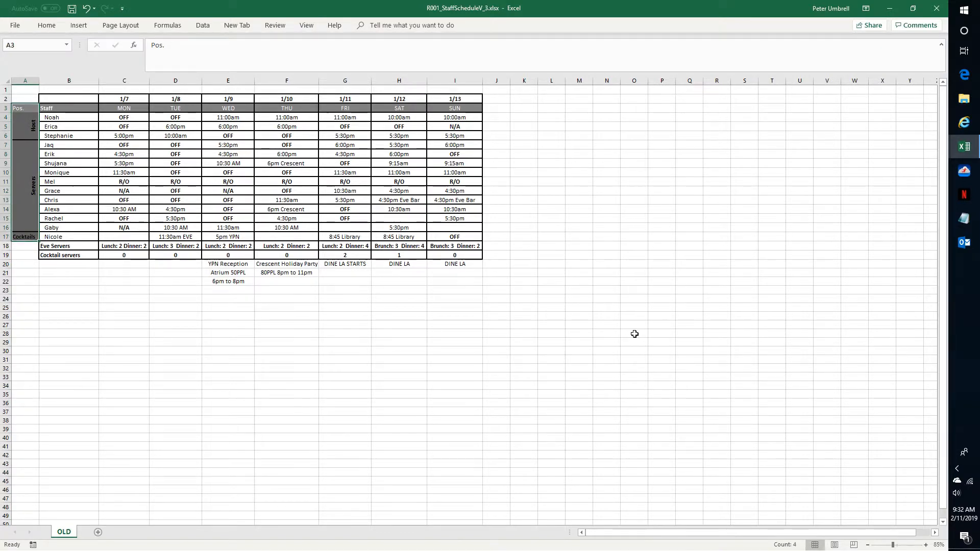
key(F4)
Select the header row A3:I3 and toggle bold so all header text is bold.
key(ctrl+shift+Up)
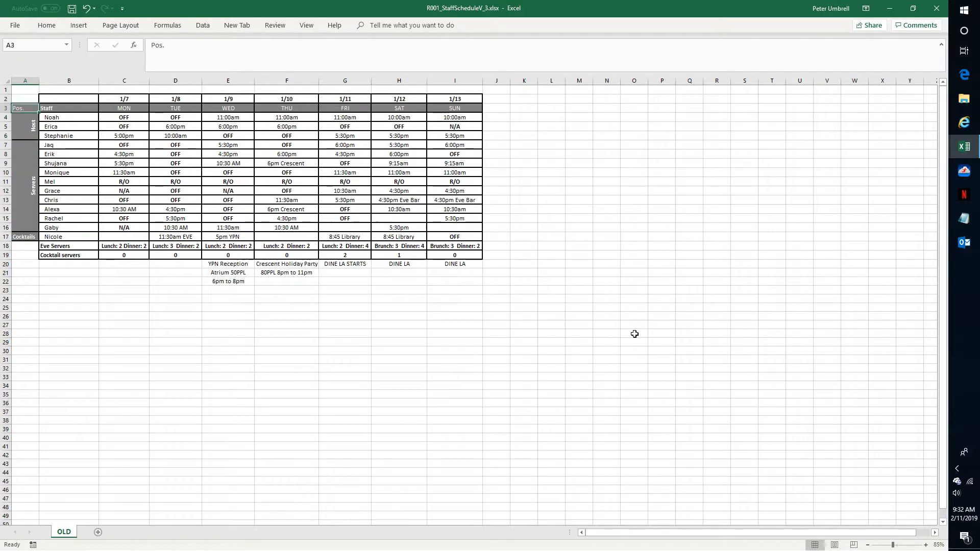
key(ctrl+shift+Right)
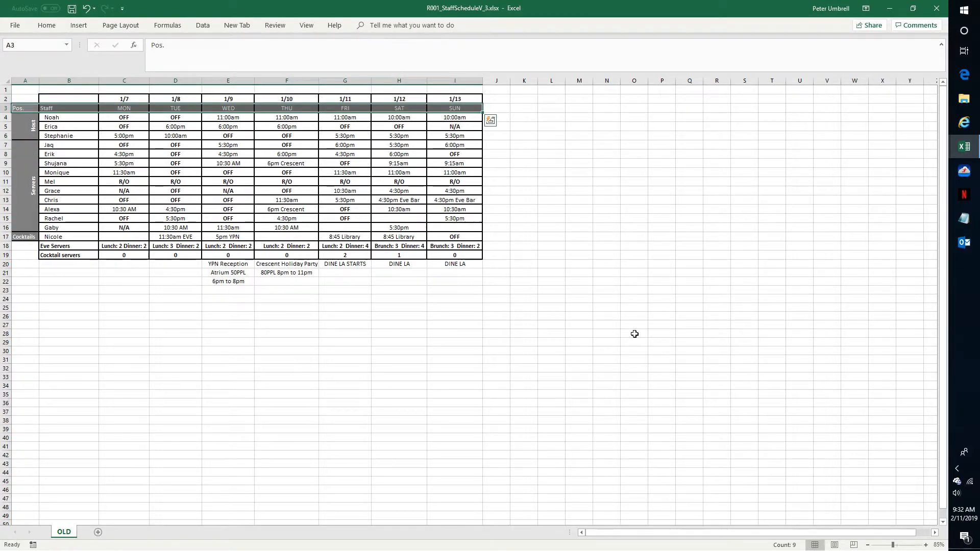
key(ctrl+b)
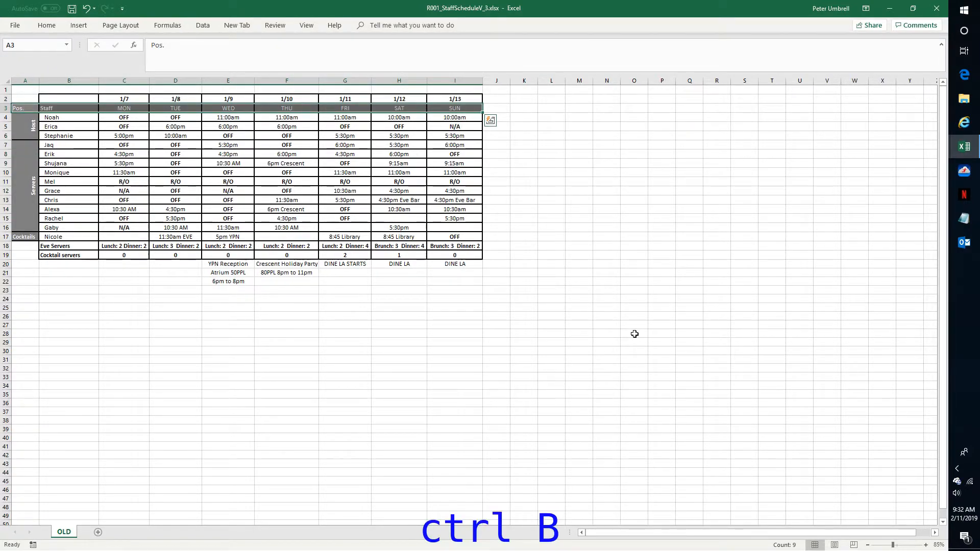
key(ctrl+b)
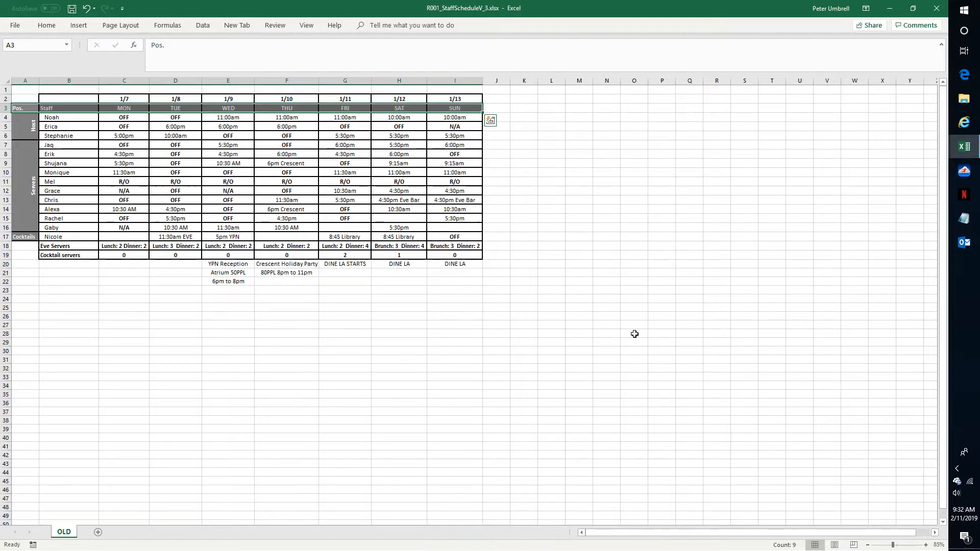
key(Left)
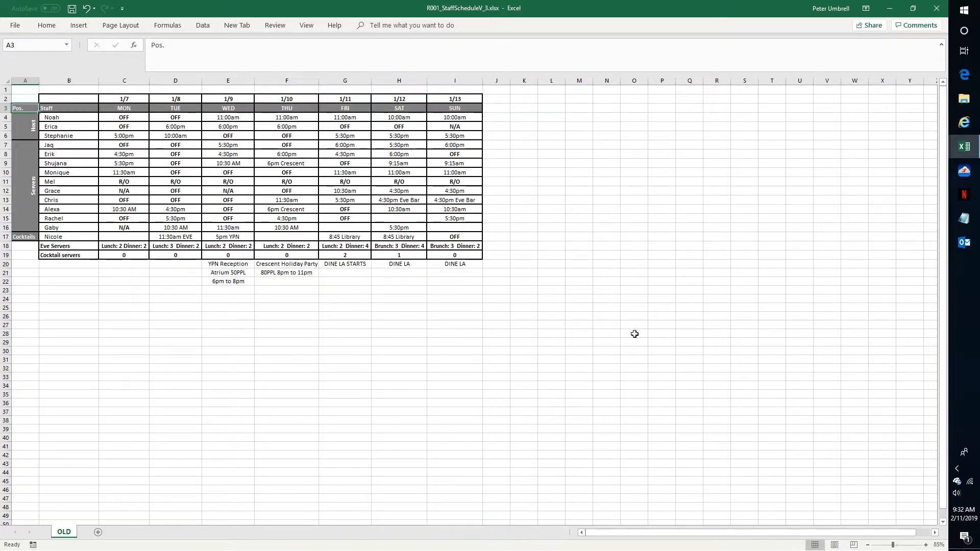
key(shift+Down)
key(shift+Down)
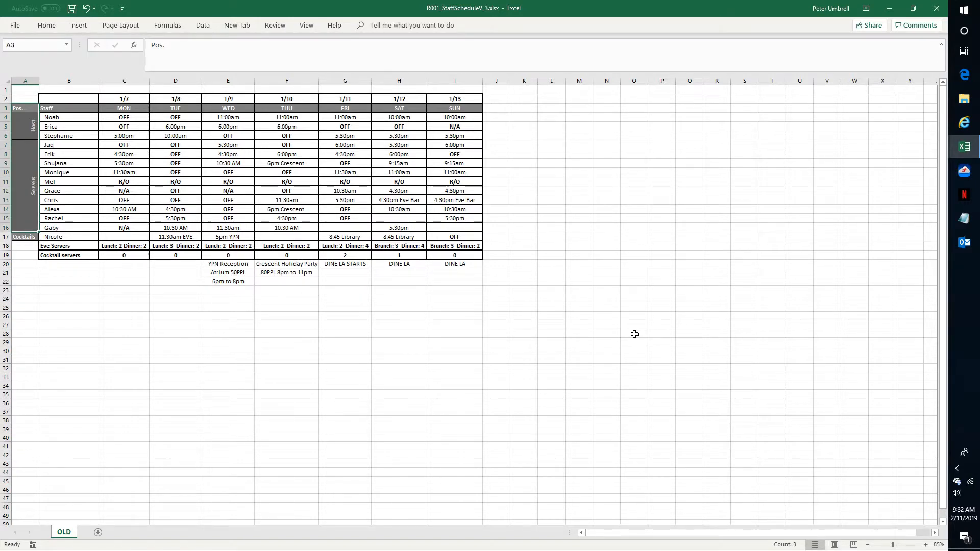
key(Down)
key(Down)
key(Down)
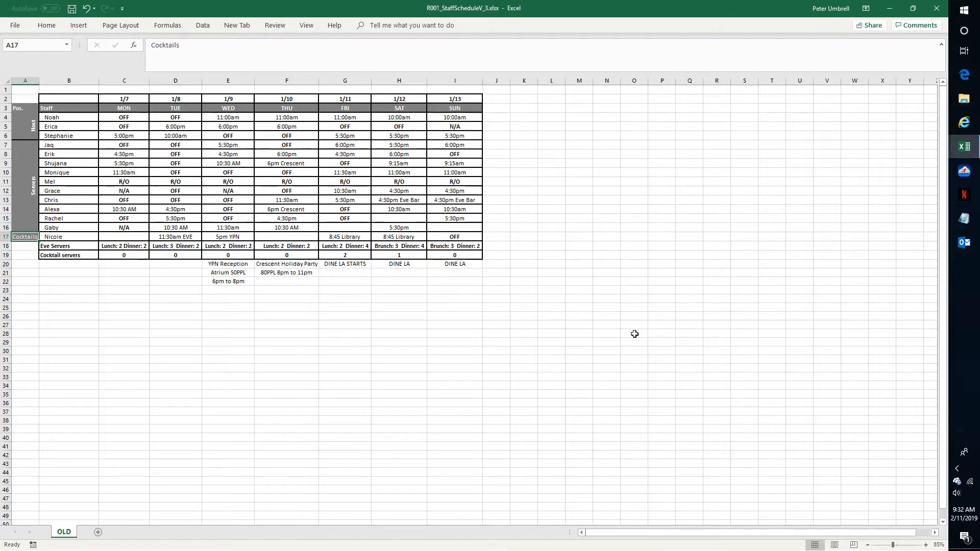
key(Up)
key(Up)
key(Up)
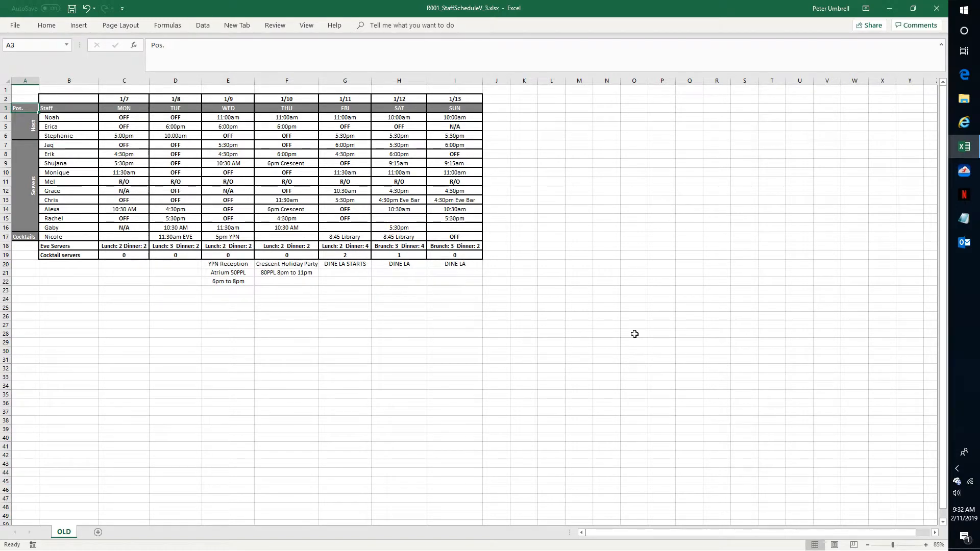
key(alt)
key(h)
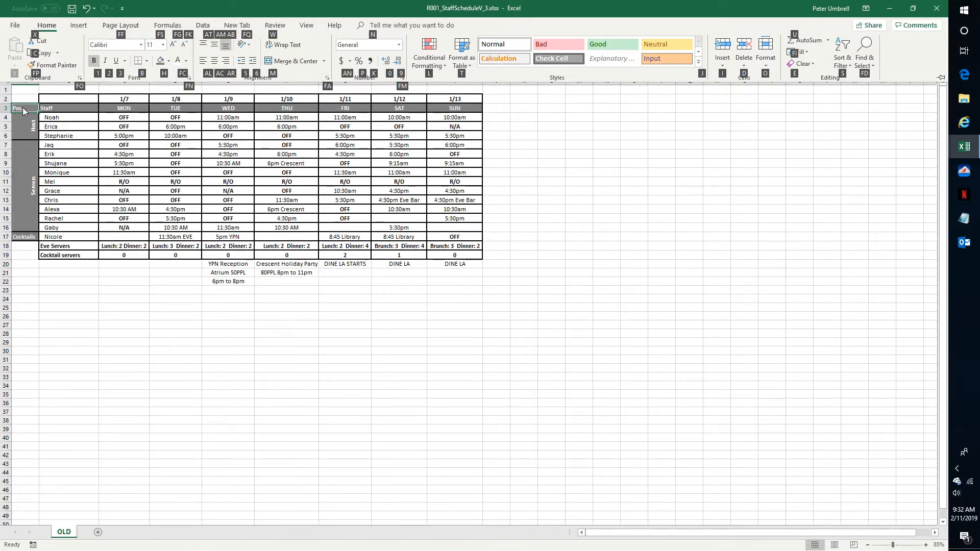
key(Escape)
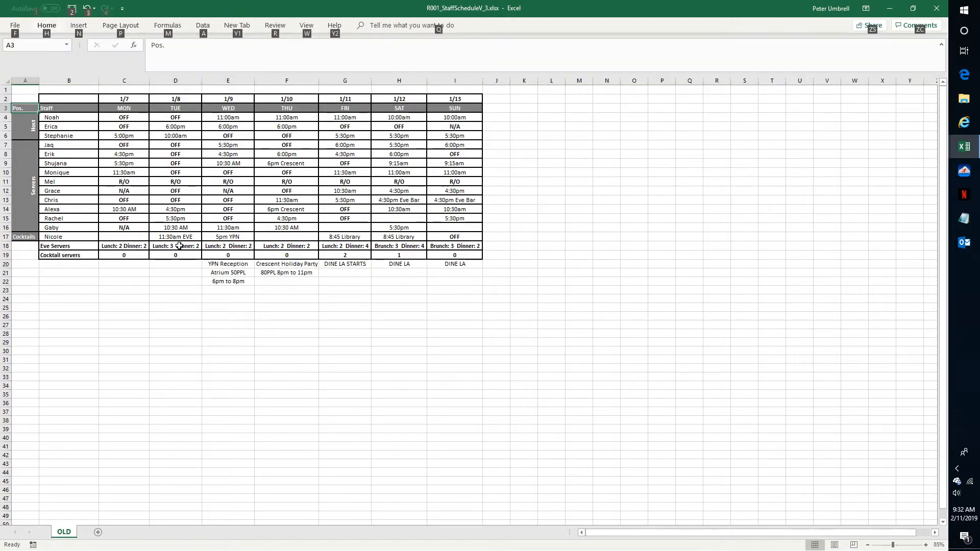
key(Escape)
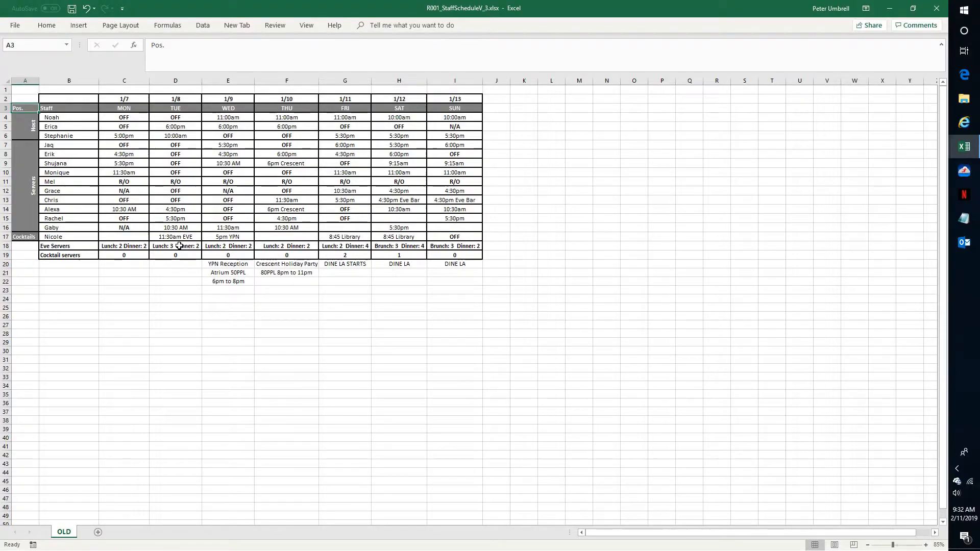
Select the position labels A3:A17 and set their font size to 20.
key(shift+Down)
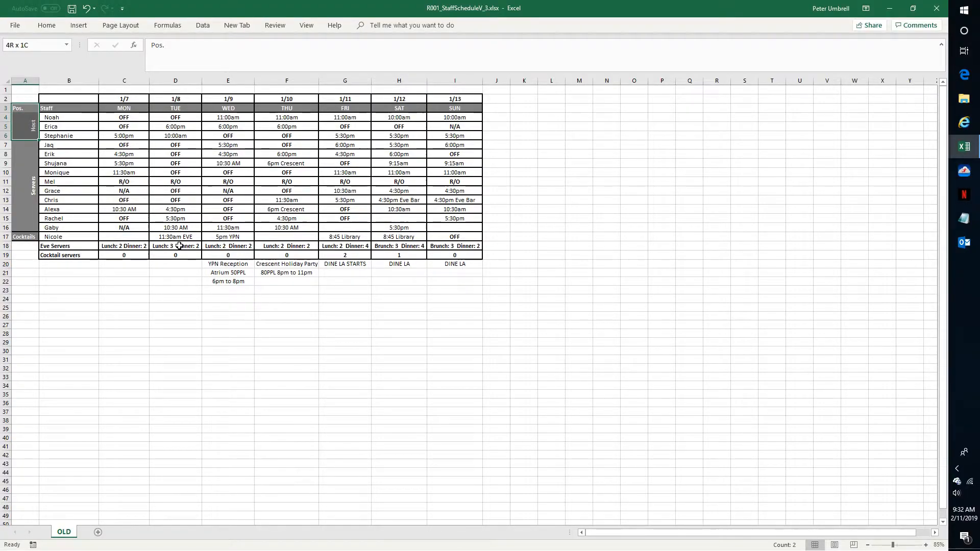
key(shift+Down)
key(shift+Down)
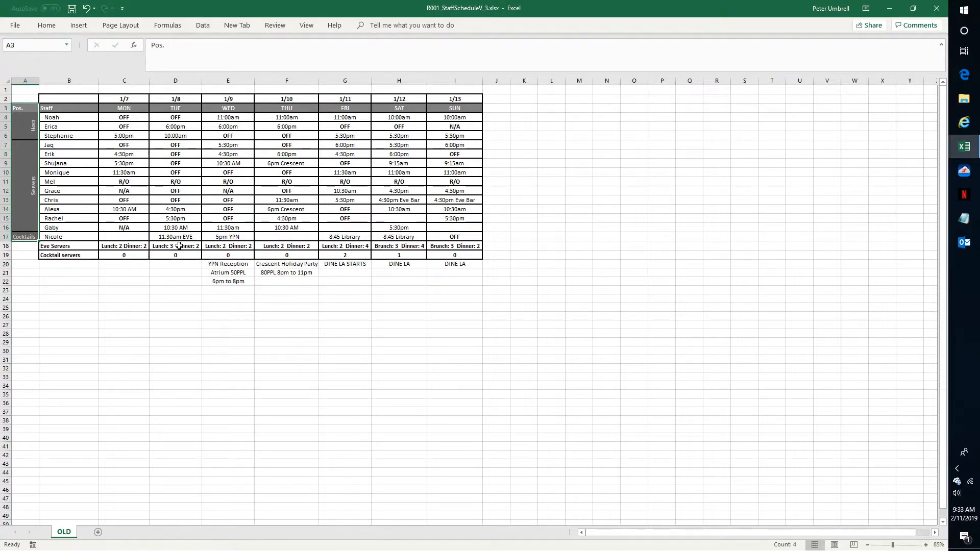
key(alt)
key(h)
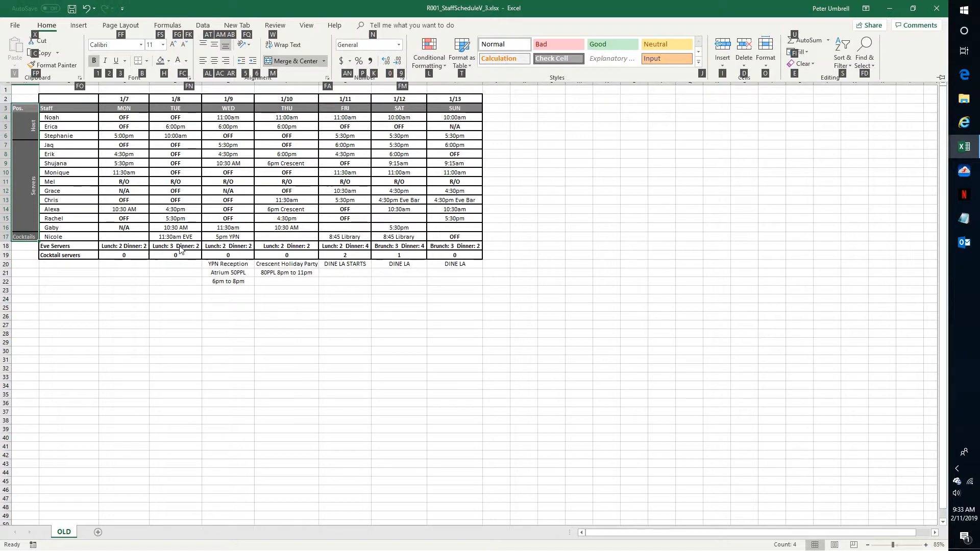
key(f)
key(s)
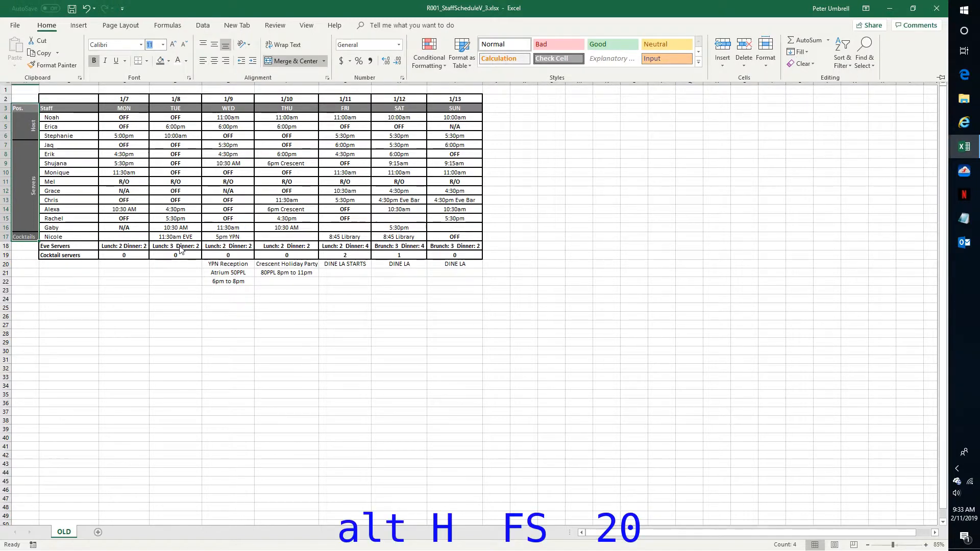
text(20)
key(Return)
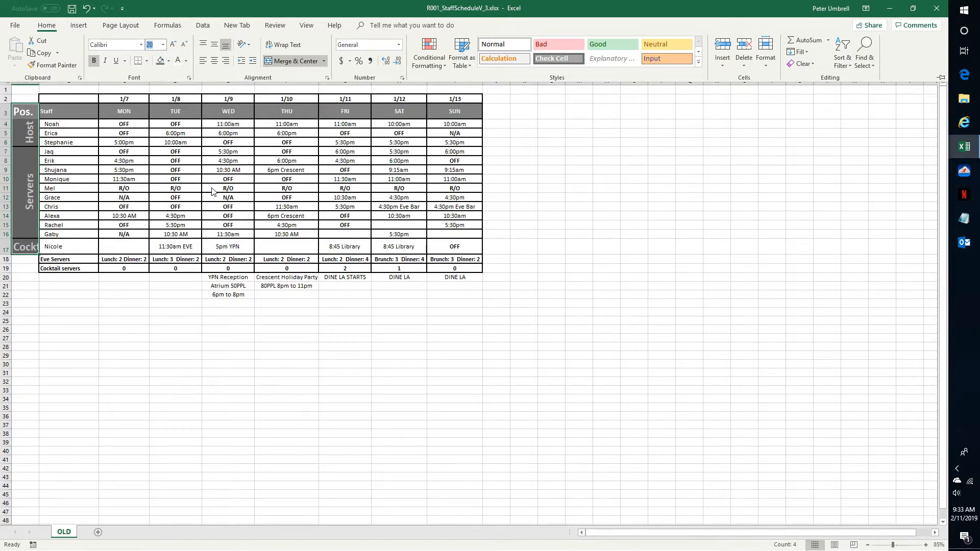
key(Escape)
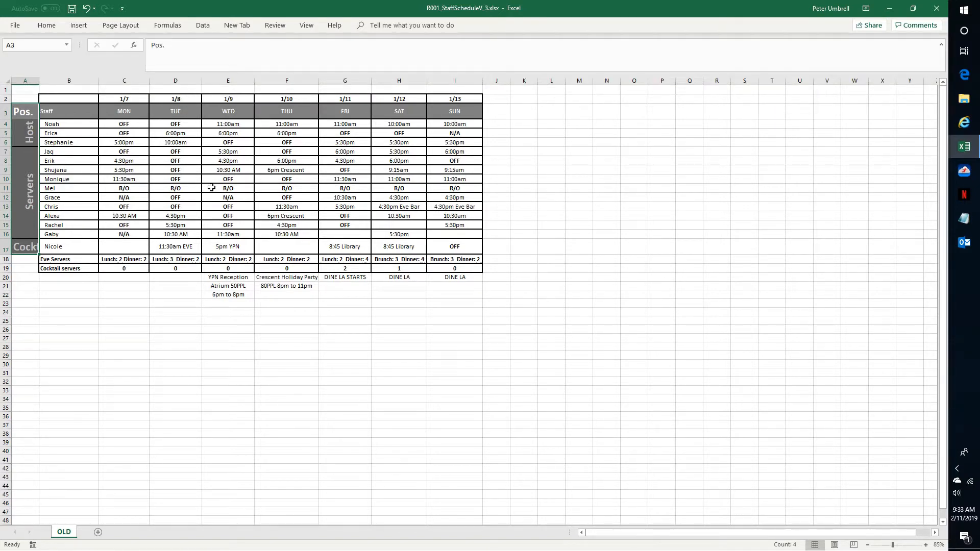
key(Escape)
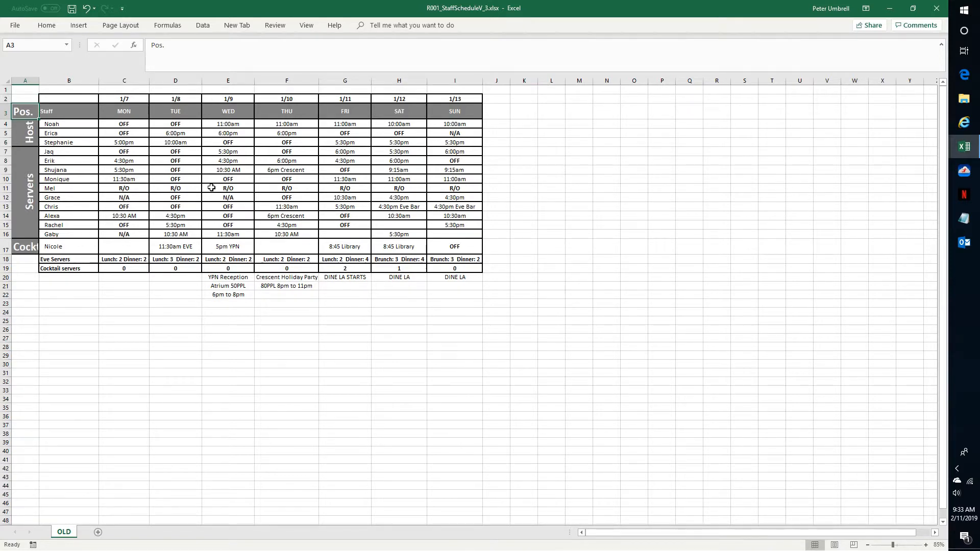
Select the header row B3:I3 and increase its font size one step.
key(Right)
key(ctrl+shift+Right)
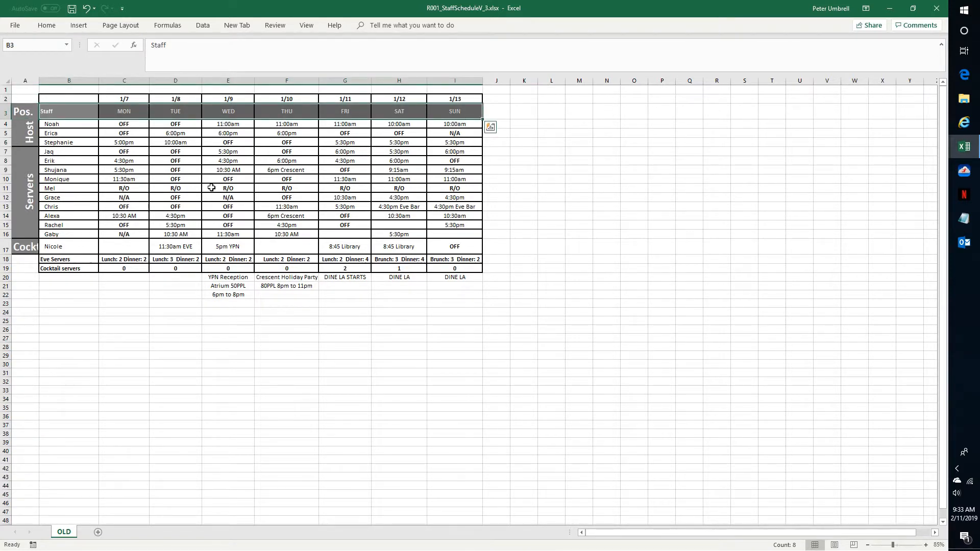
key(ctrl+shift+period)
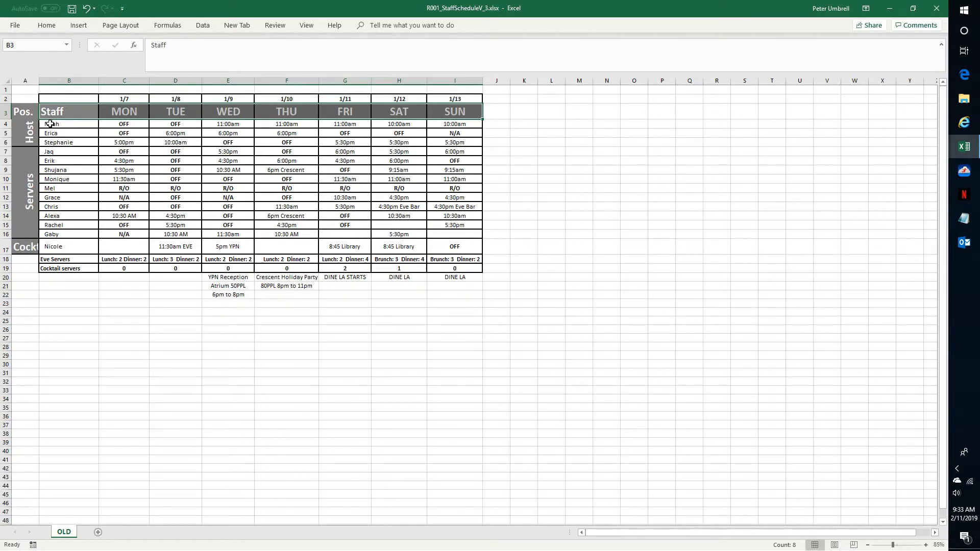
Select the staff names and shift cells B4:I17 and set their font size to 18.
drag(50, 123, 51, 136)
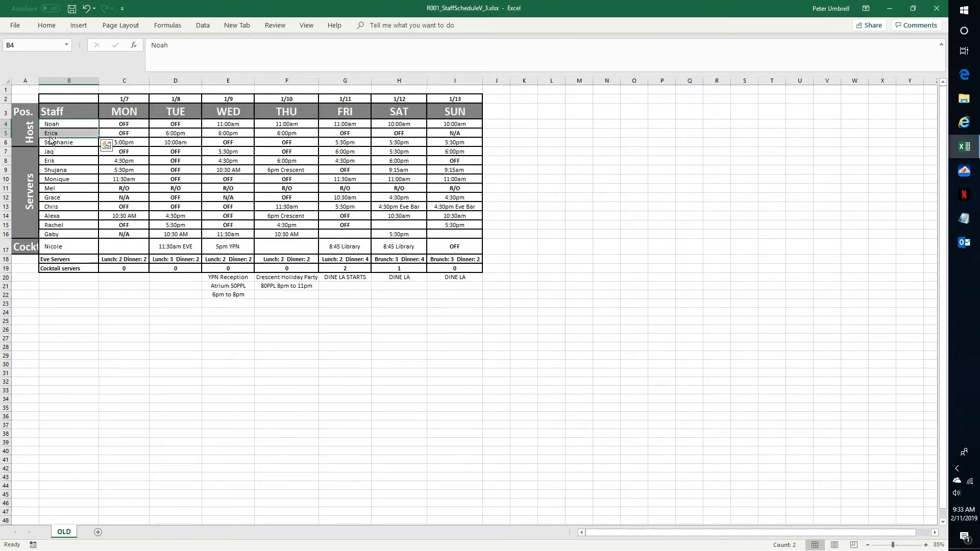
key(ctrl+shift+Down)
key(shift+Up)
key(shift+Up)
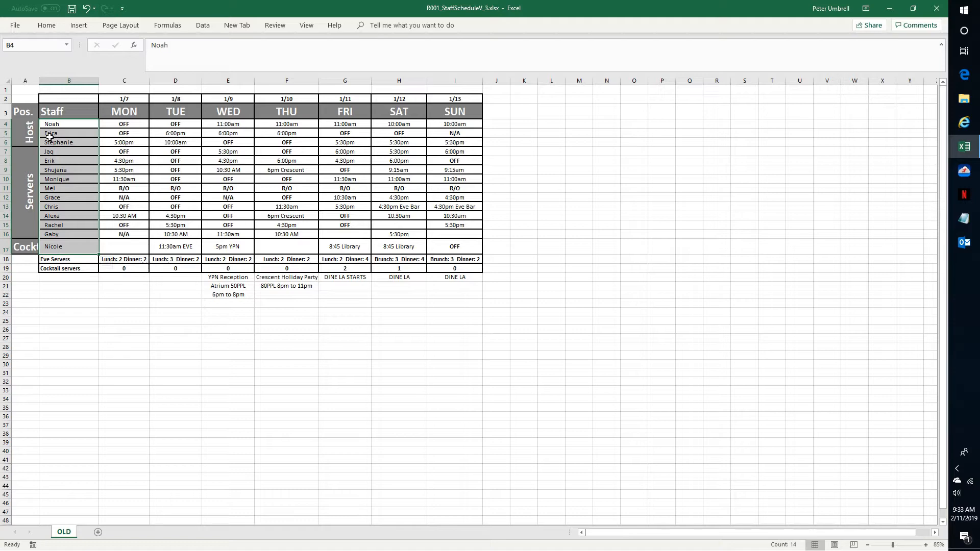
key(ctrl+shift+Right)
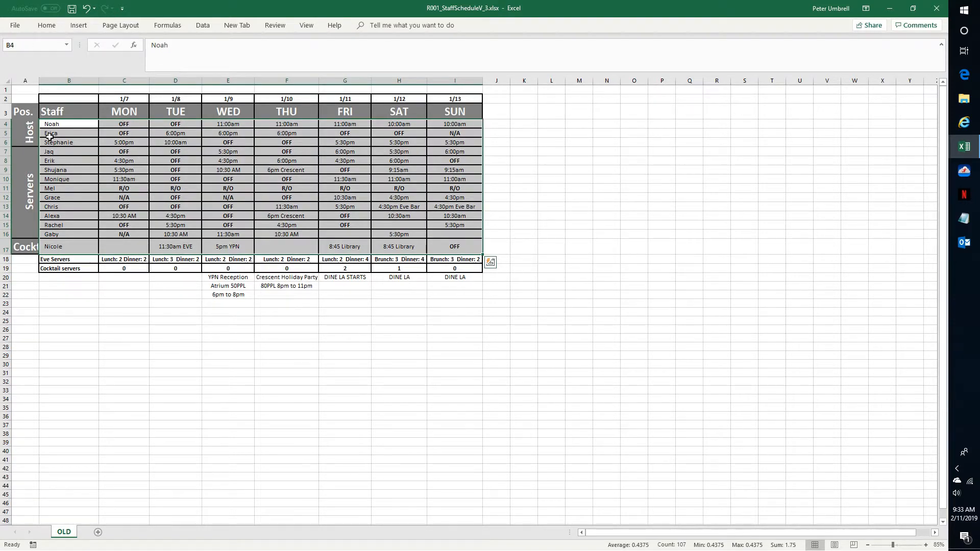
key(alt)
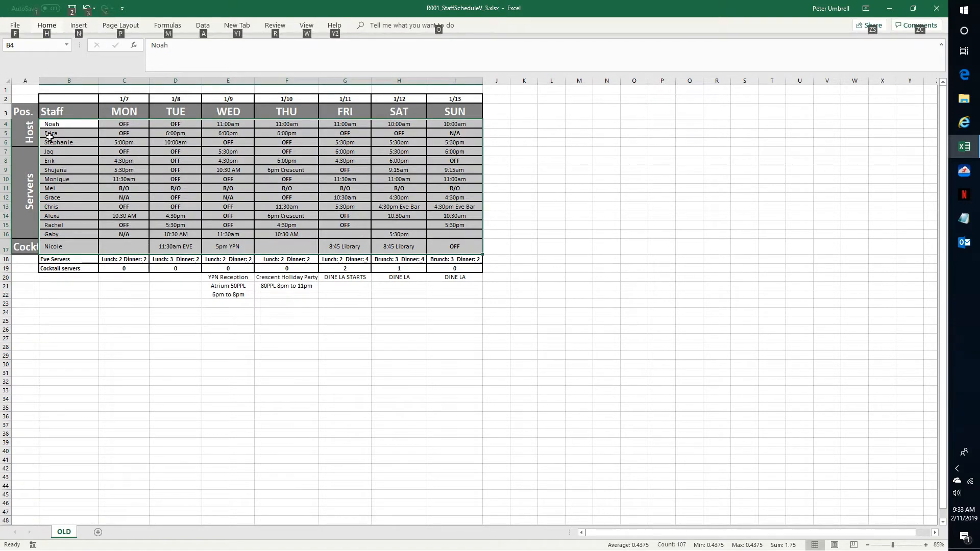
key(h)
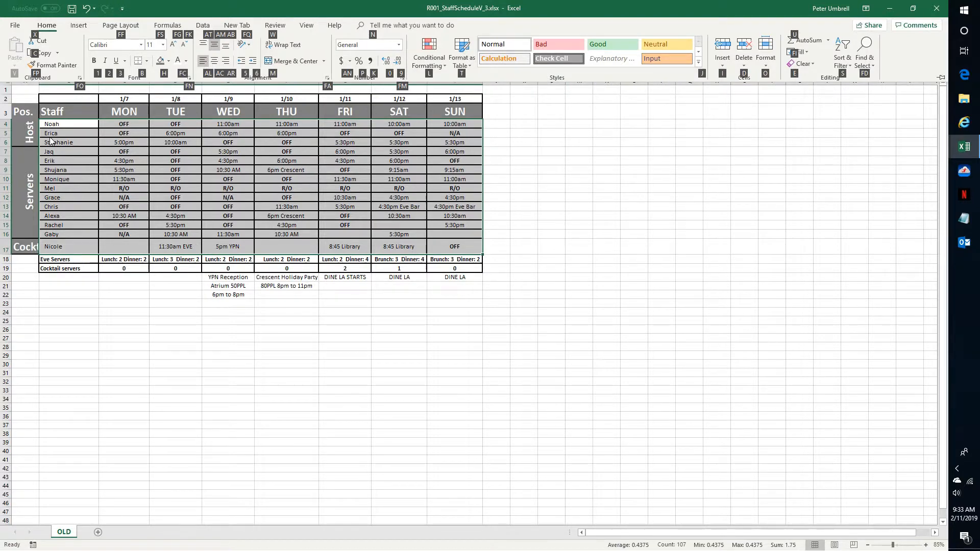
key(f)
text(s)
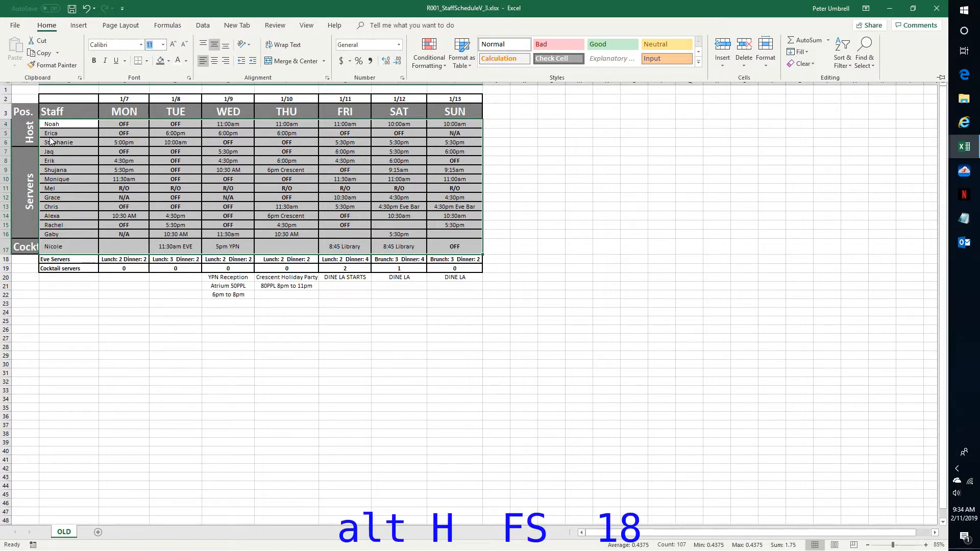
text(18)
key(Return)
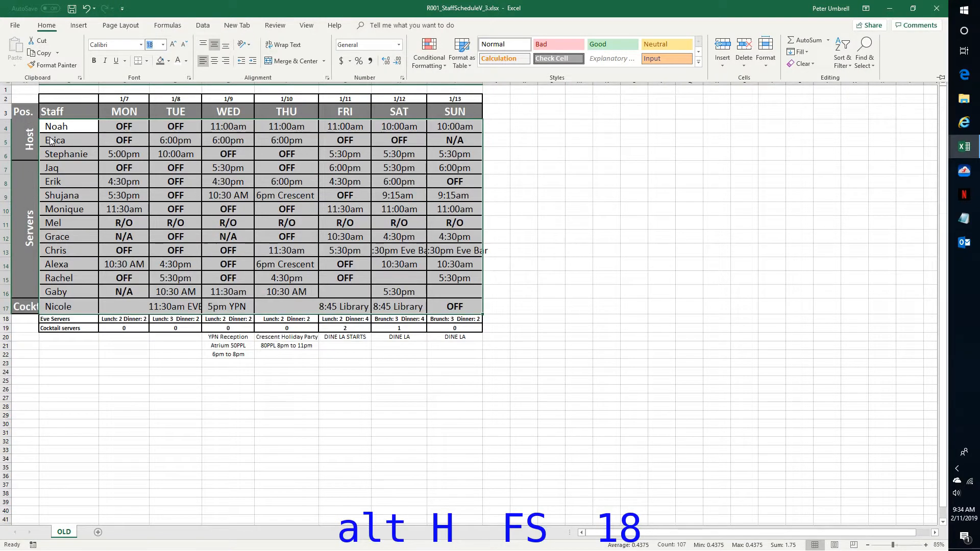
key(Escape)
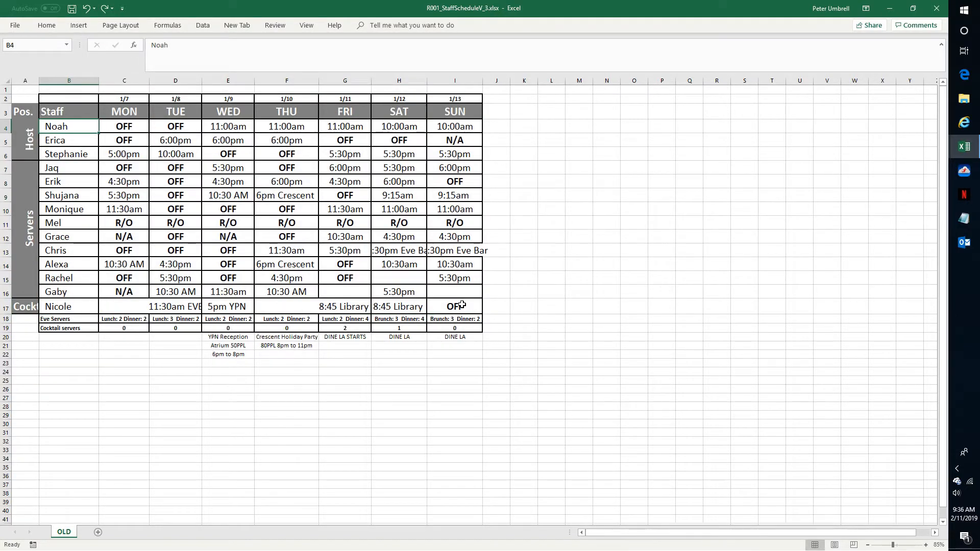
Select the shift cells C4:I17 and turn on Shrink to fit in their alignment format.
key(Down)
key(Down)
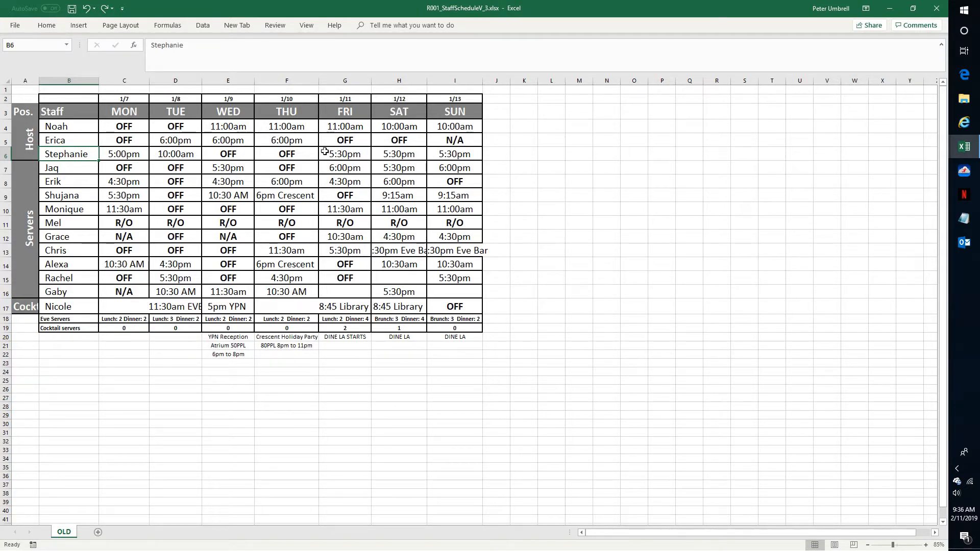
key(Right)
key(Right)
key(Up)
key(Left)
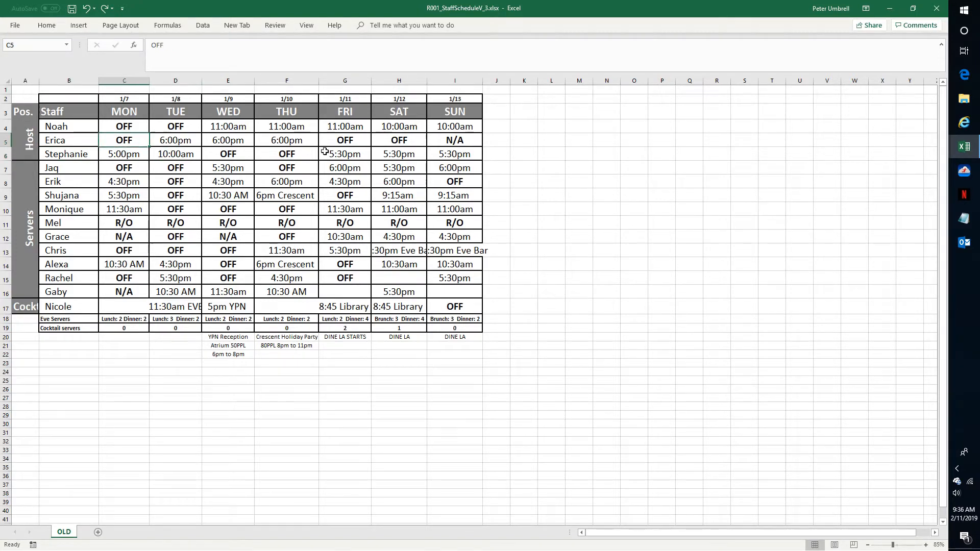
key(Up)
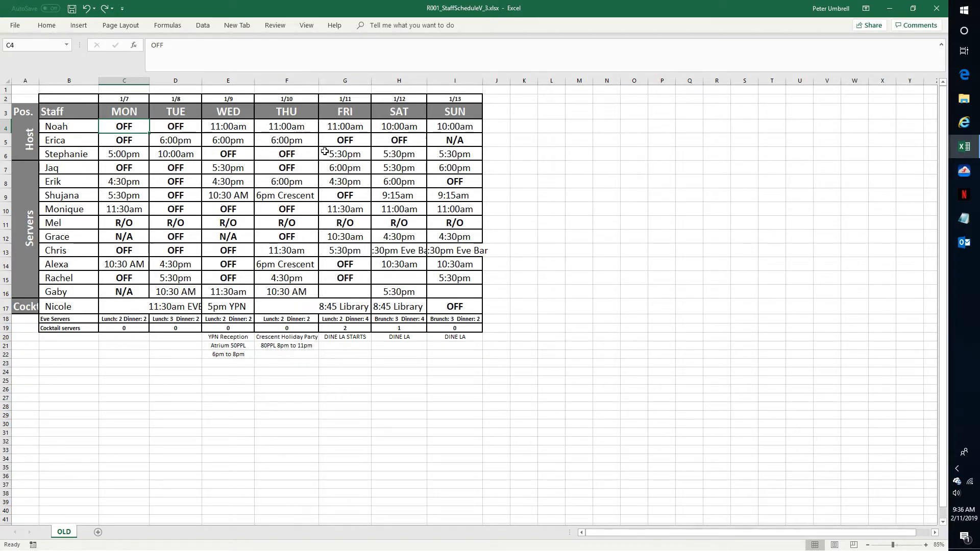
key(ctrl+shift+Down)
key(shift+Down)
key(shift+Right)
key(shift+Right)
key(shift+Right)
key(shift+Right)
key(shift+Right)
key(shift+Right)
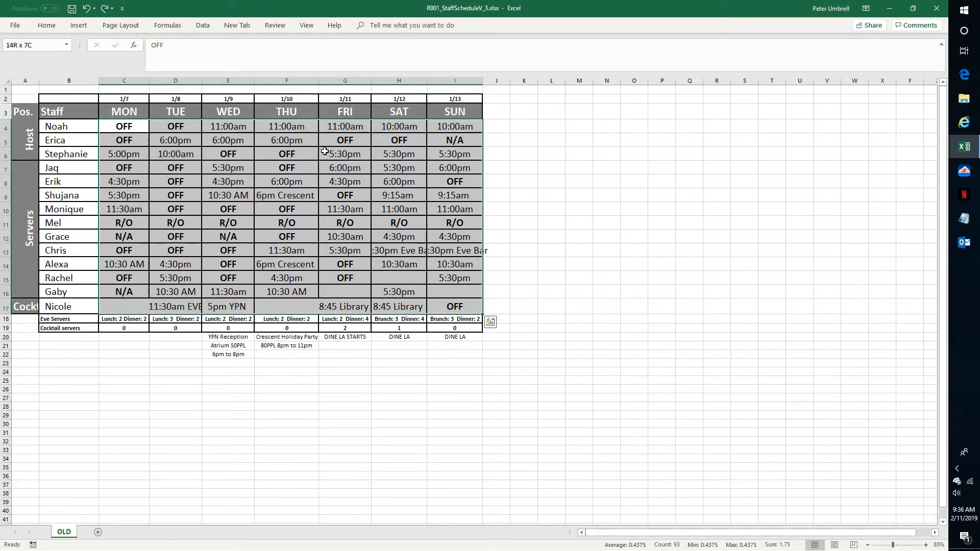
key(alt+h)
key(f)
key(a)
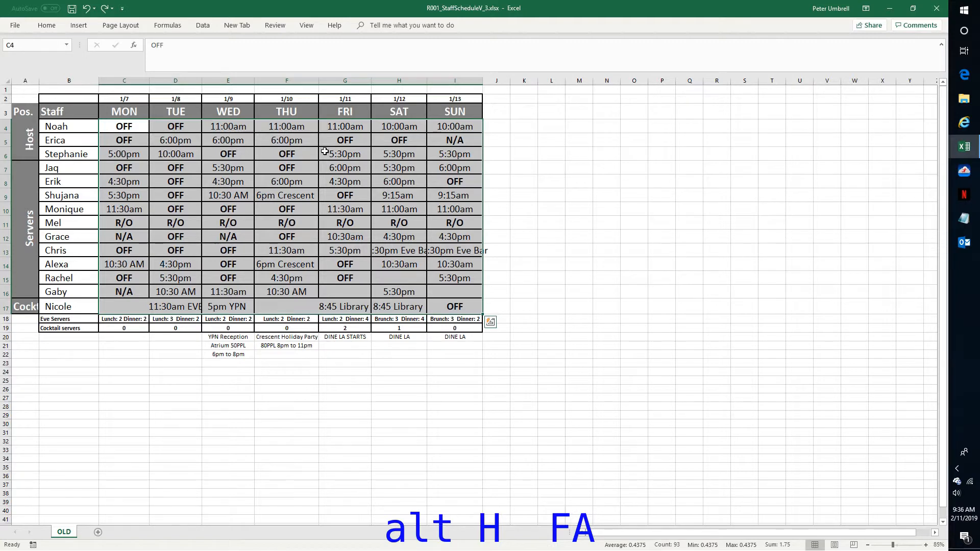
key(alt)
key(h)
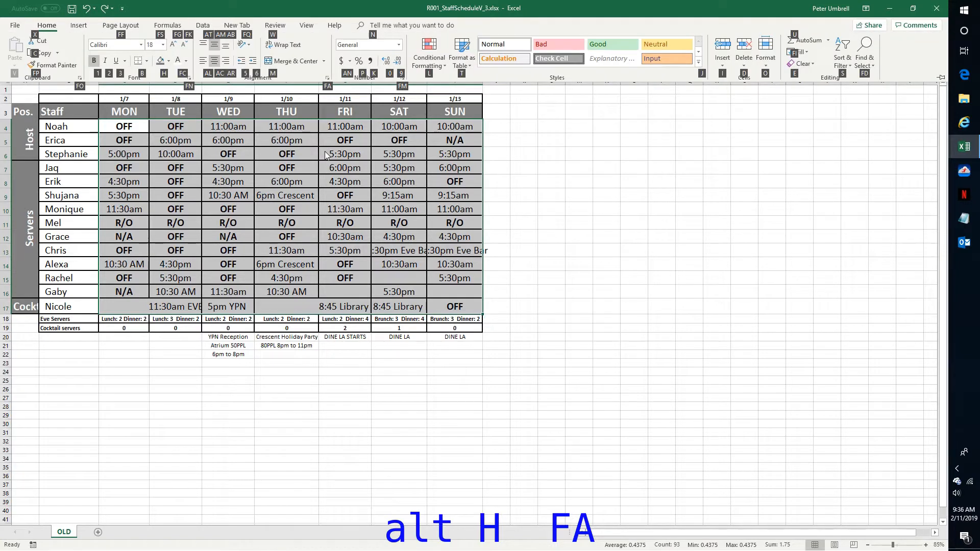
key(f)
key(a)
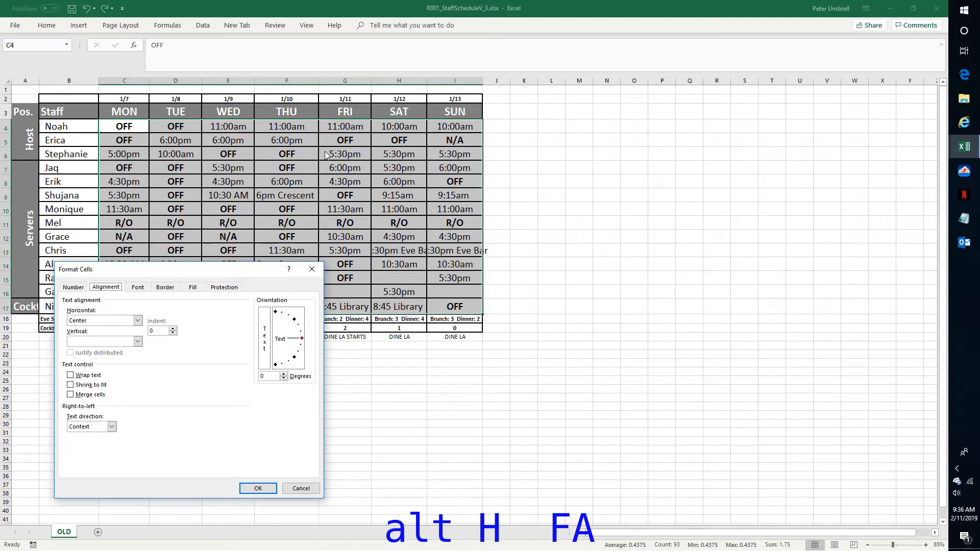
key(alt+k)
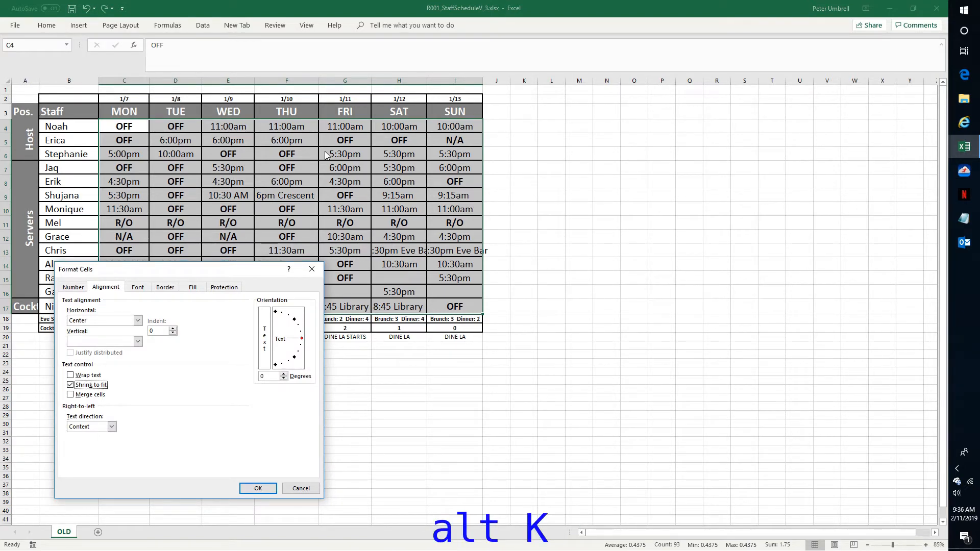
key(Return)
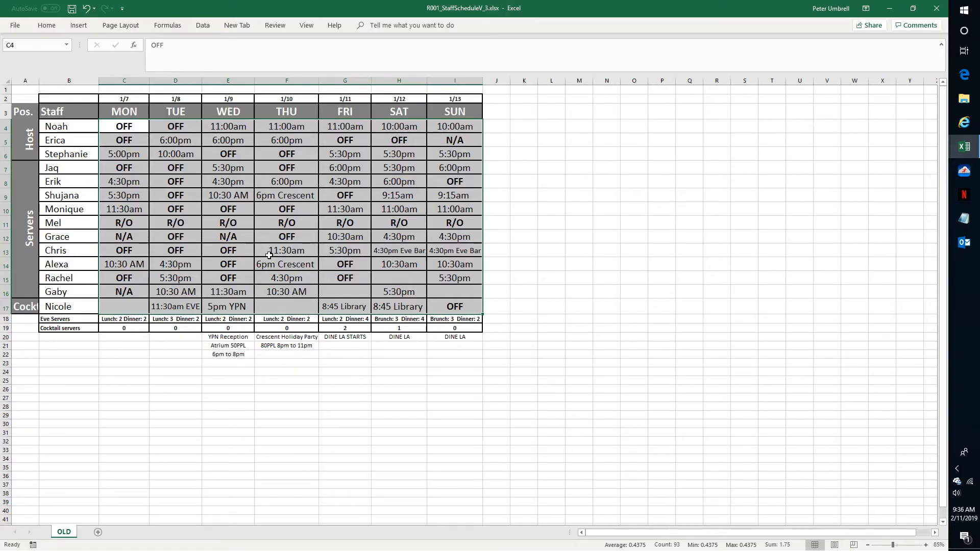
Select the date row C2:I2 and set its font size to 22.
key(Up)
key(Up)
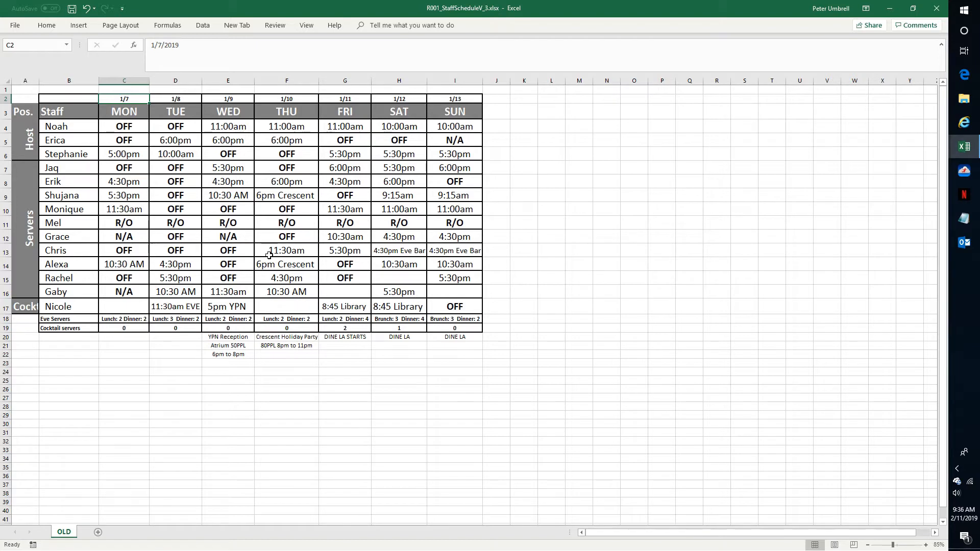
key(ctrl+shift+Right)
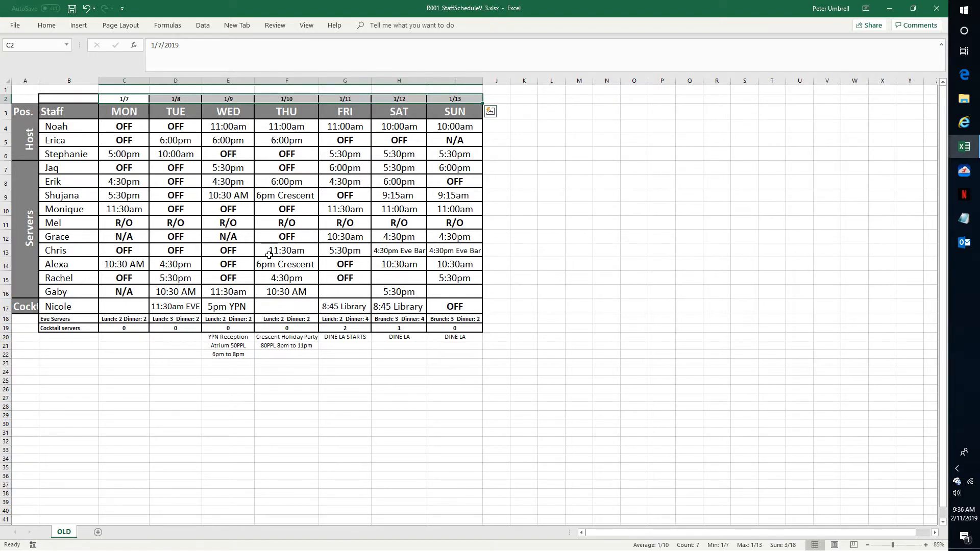
key(alt)
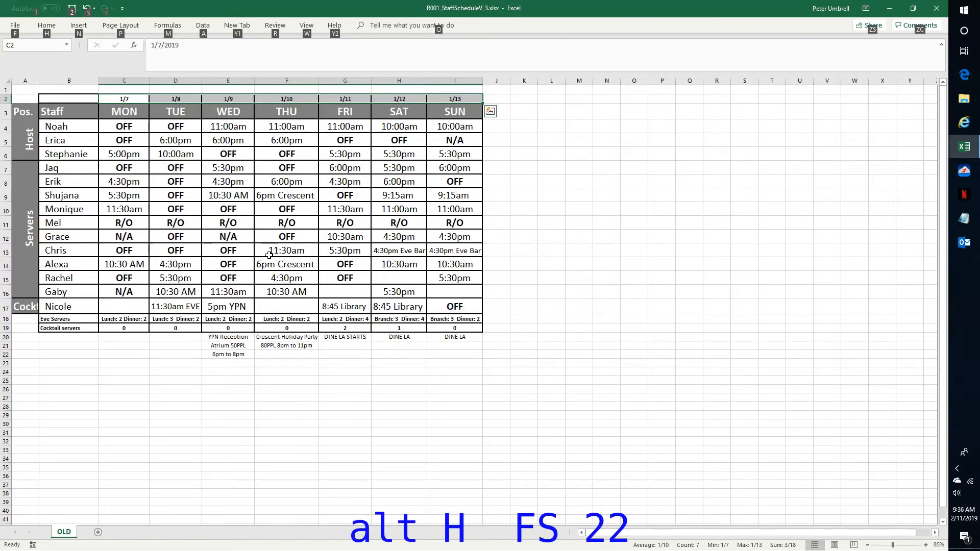
key(h)
key(f)
key(s)
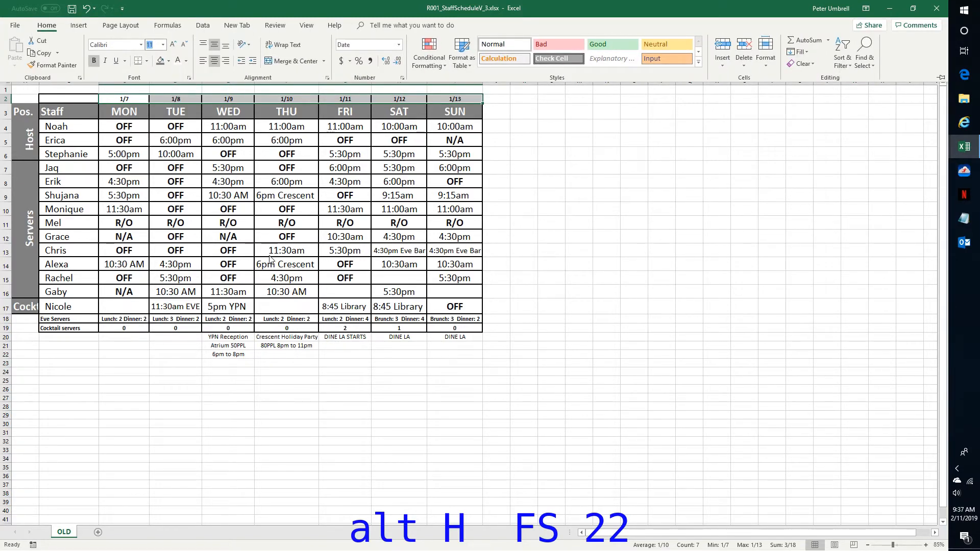
text(22)
key(Return)
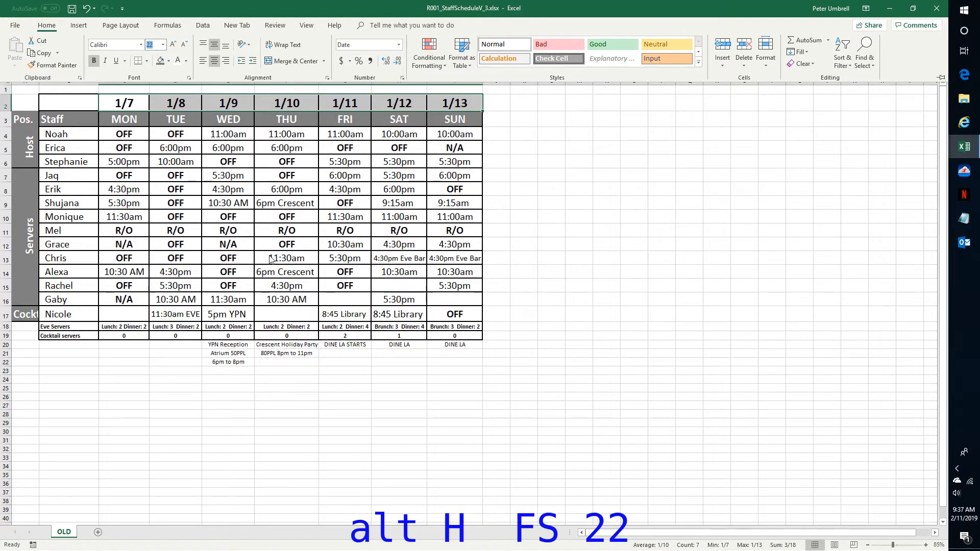
key(Escape)
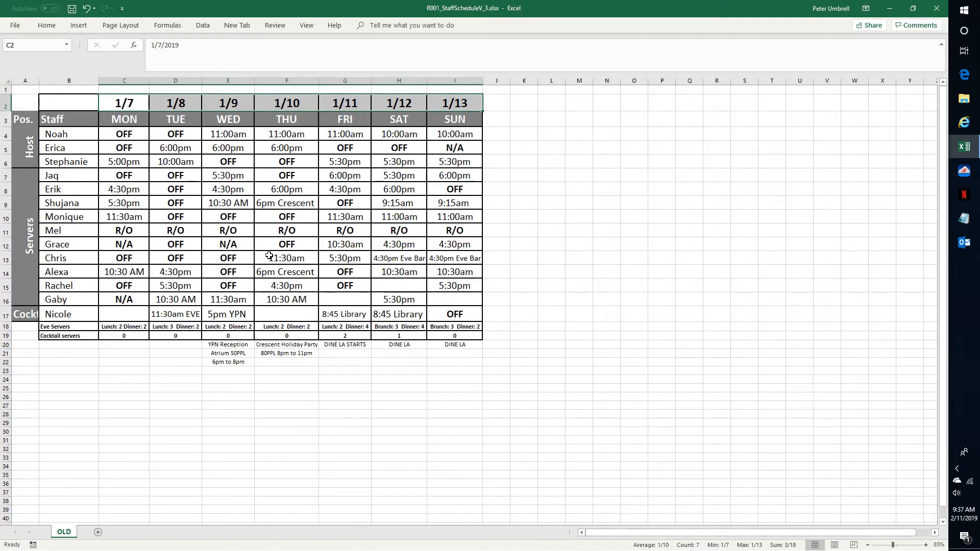
Select the whole schedule block A2:I23 and apply a thick outside border around it.
key(Down)
key(Up)
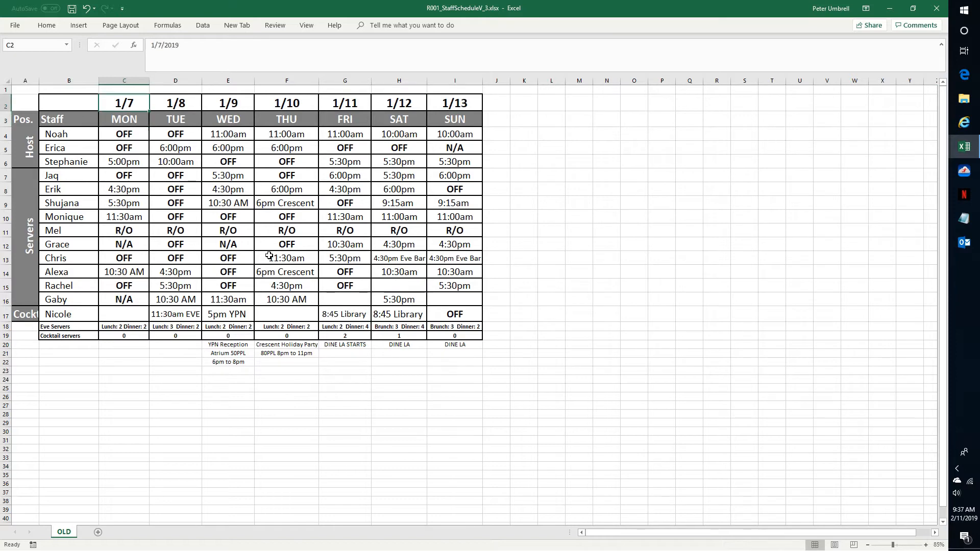
key(Left)
key(Left)
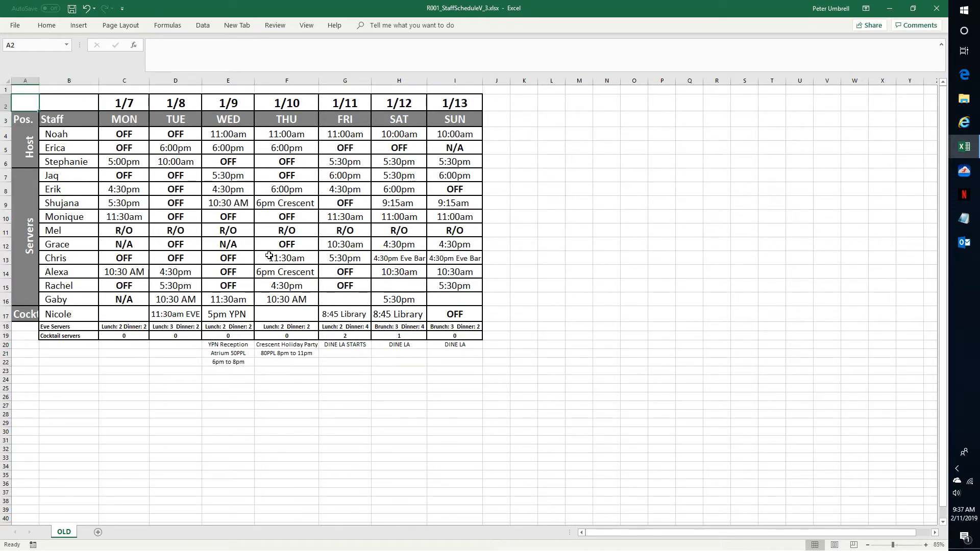
key(shift+Down)
key(shift+Down)
key(shift+Down)
key(shift+Down)
key(shift+Down)
key(shift+Down)
key(shift+Down)
key(shift+Down)
key(shift+Down)
key(shift+Down)
key(shift+Down)
key(shift+Down)
key(shift+Down)
key(shift+Down)
key(shift+Down)
key(shift+Down)
key(shift+Down)
key(shift+Down)
key(shift+Down)
key(shift+Down)
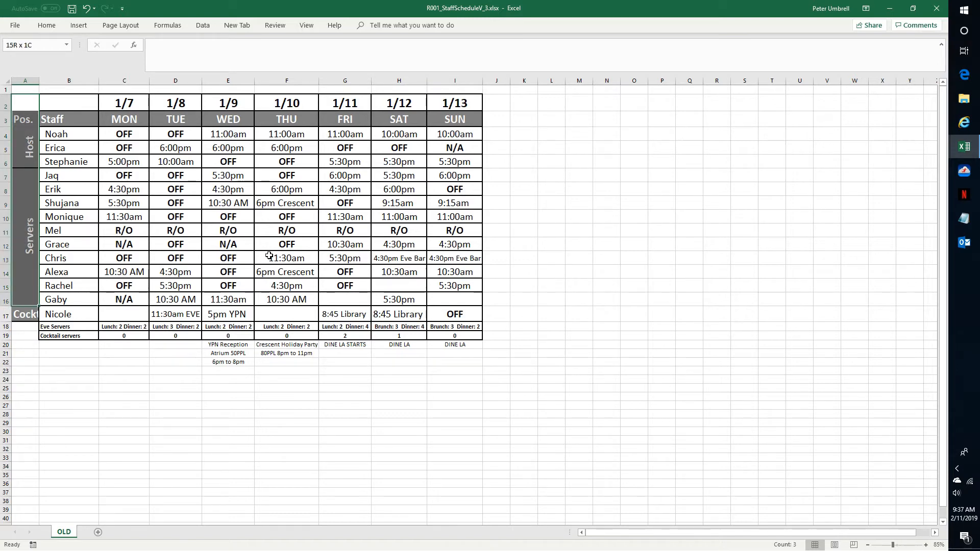
key(shift+Right)
key(shift+Right)
key(shift+Right)
key(shift+Right)
key(shift+Right)
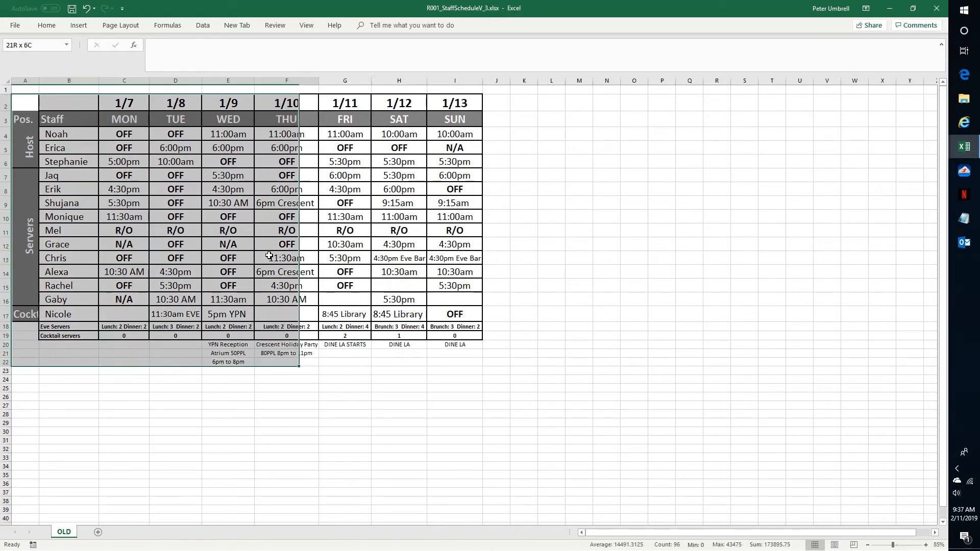
key(shift+Down)
key(shift+Right)
key(shift+Right)
key(shift+Right)
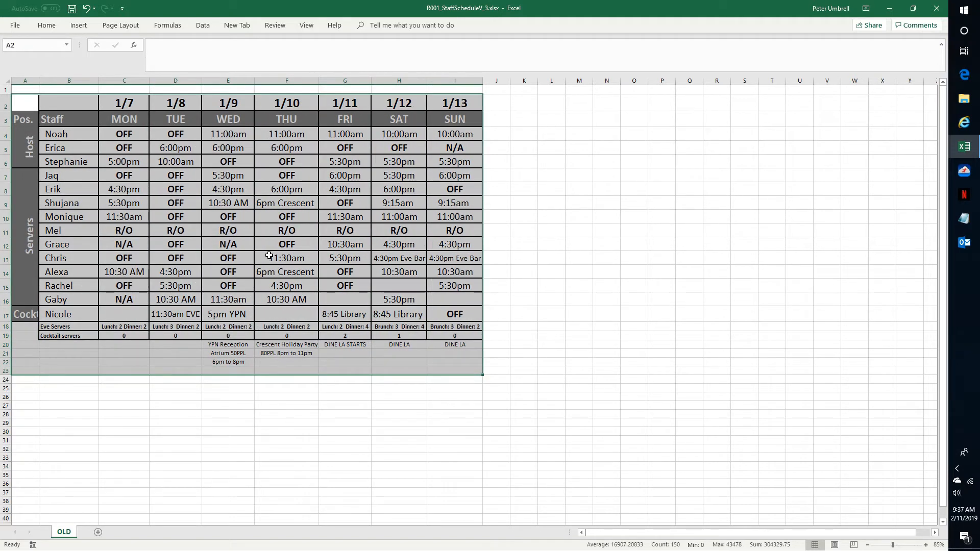
key(alt+h)
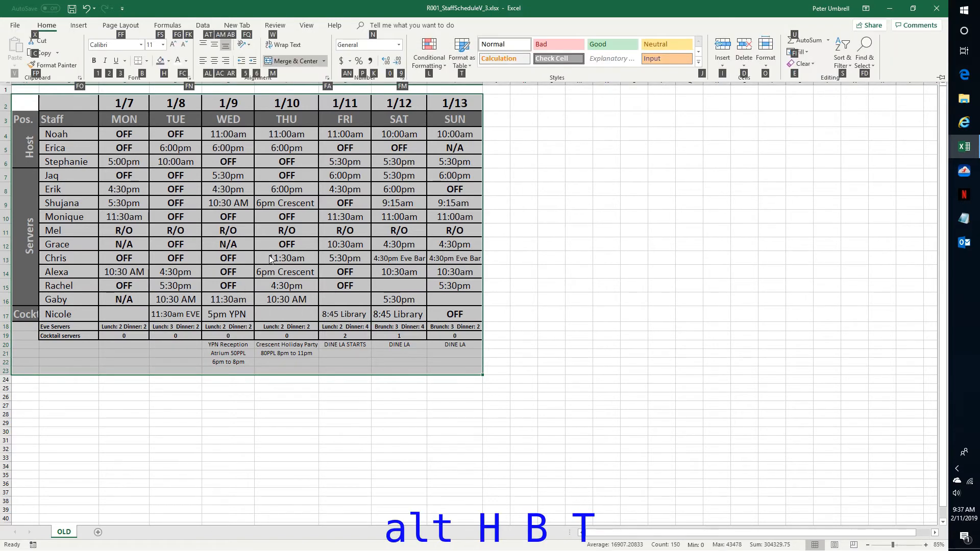
key(b)
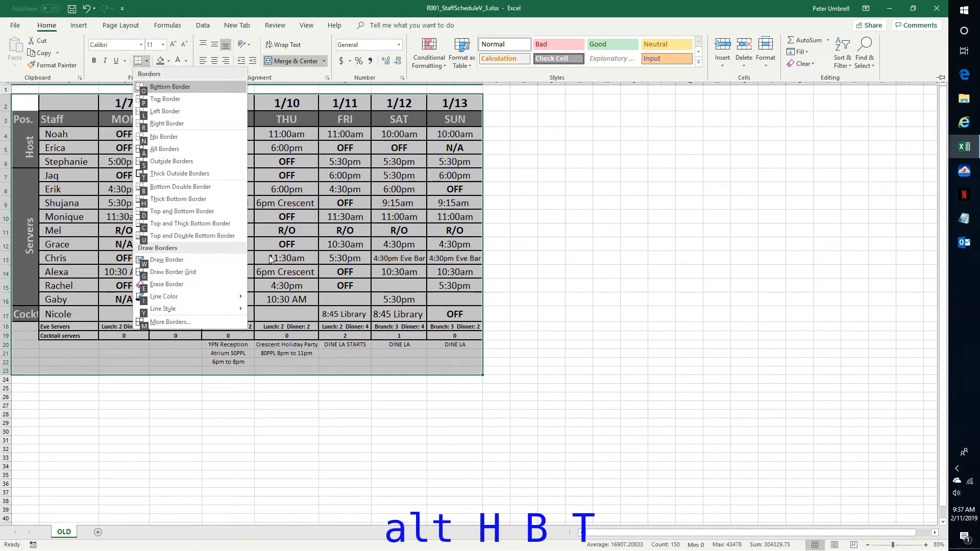
key(t)
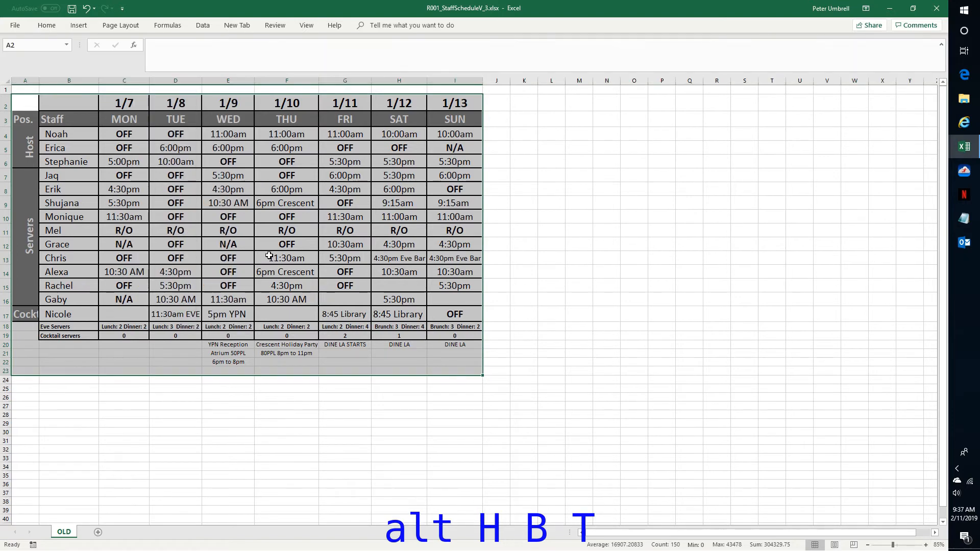
Give each day column's note cells in rows 20 to 23 a thick outside border, then save the workbook.
key(Down)
key(Down)
key(Down)
key(Down)
key(Down)
key(Down)
key(Down)
key(Down)
key(Down)
key(Down)
key(Down)
key(Down)
key(Down)
key(Down)
key(Down)
key(Down)
key(Down)
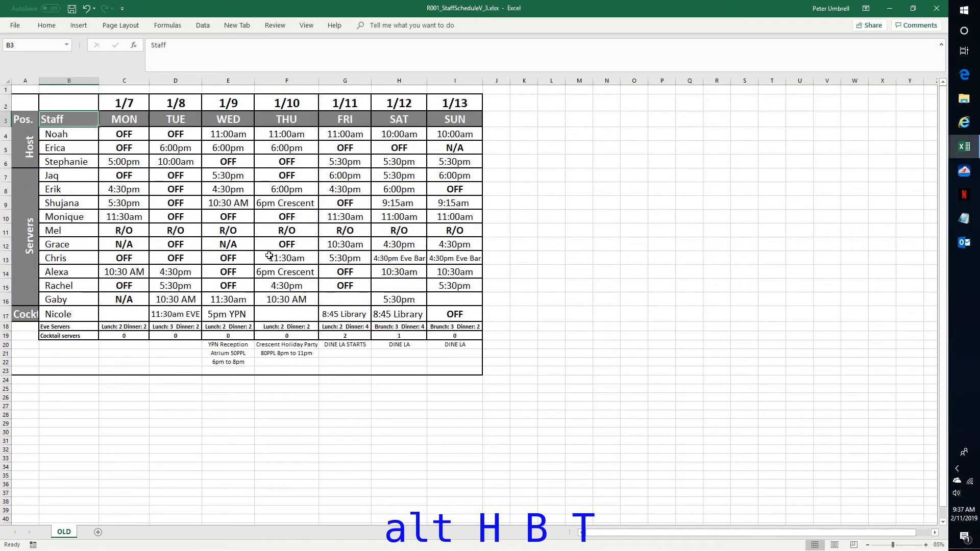
key(Down)
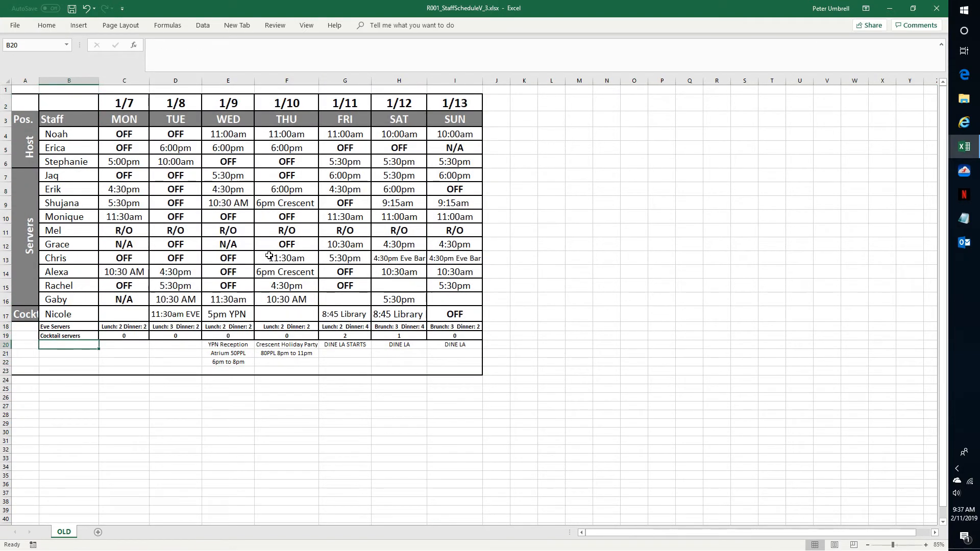
key(Right)
key(shift+Down)
key(shift+Down)
key(shift+Down)
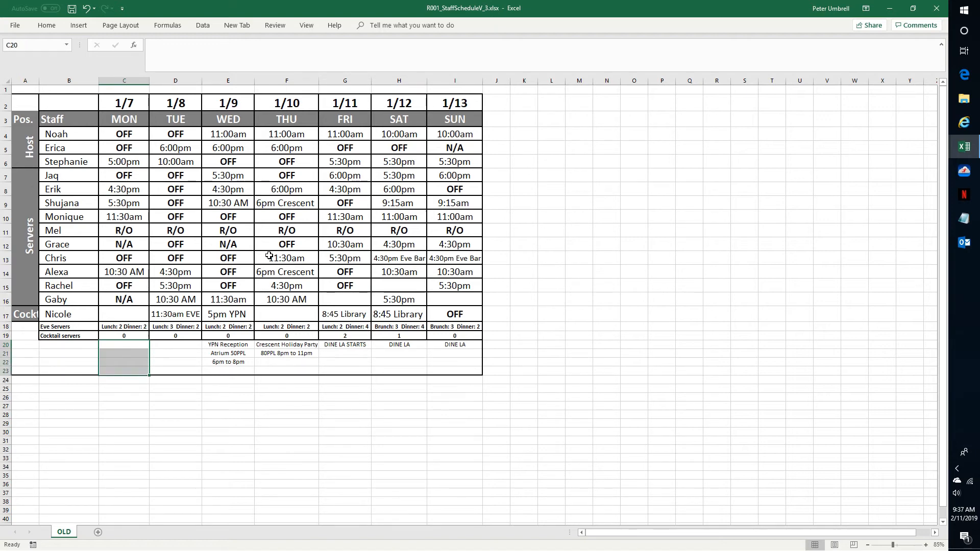
key(Right)
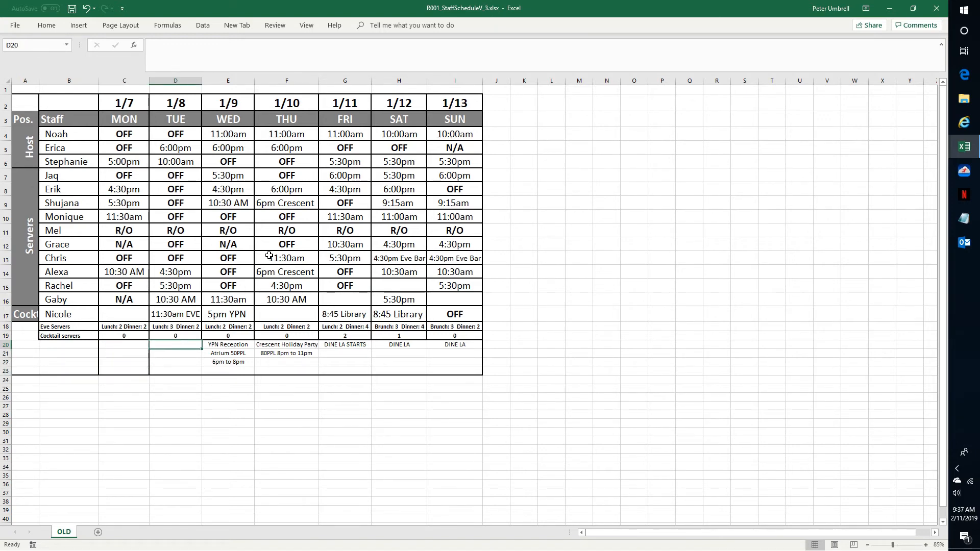
key(Right)
key(shift+Down)
key(shift+Down)
key(shift+Down)
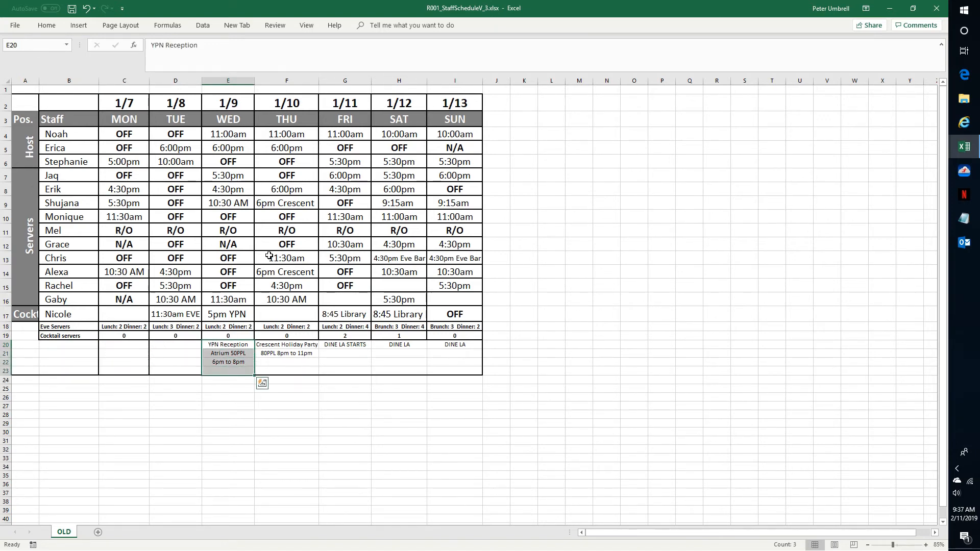
key(Right)
key(Right)
key(shift+Down)
key(shift+Down)
key(shift+Down)
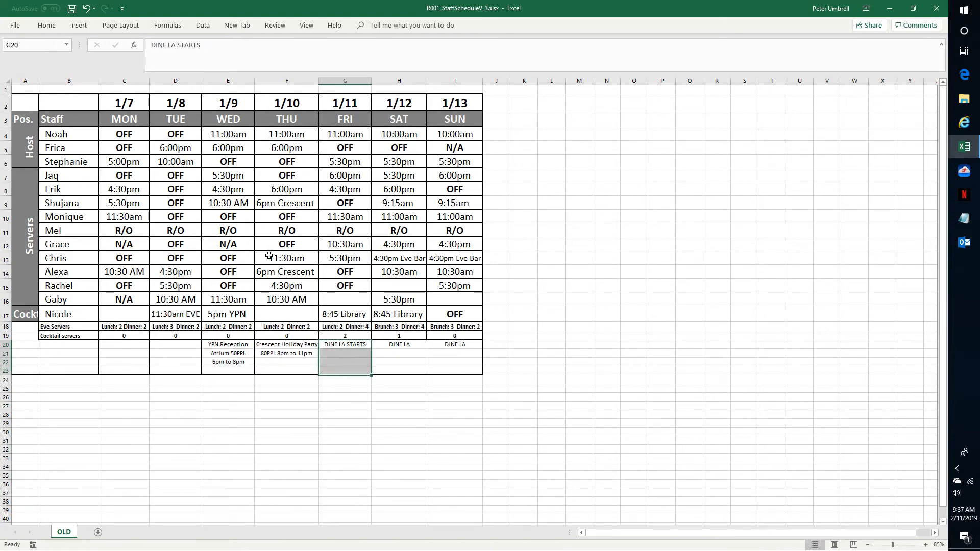
key(Right)
key(Right)
key(shift+Down)
key(shift+Down)
key(shift+Down)
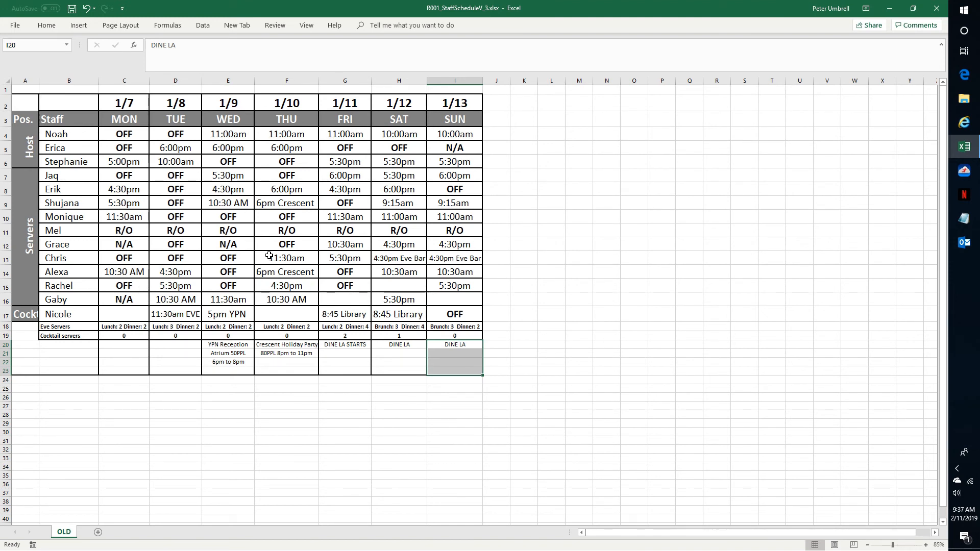
key(ctrl+s)
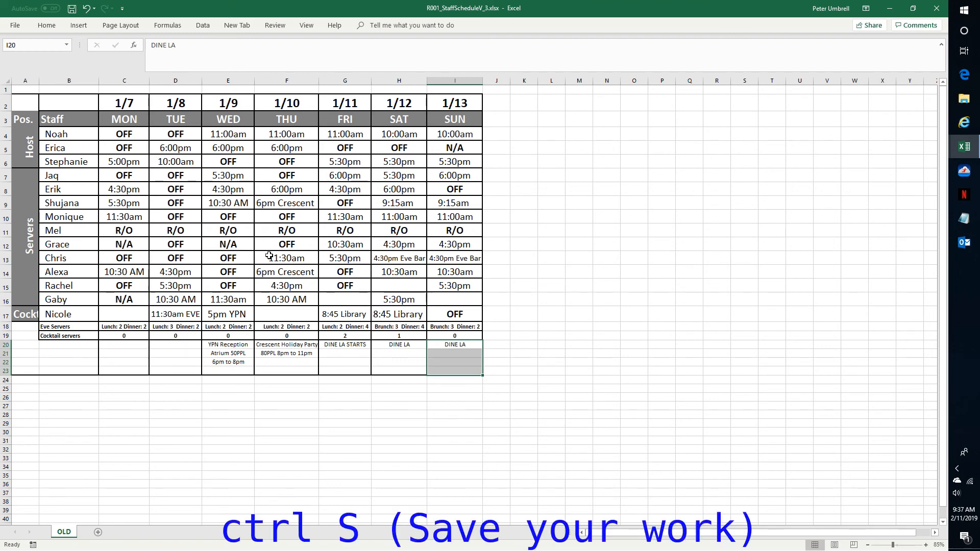